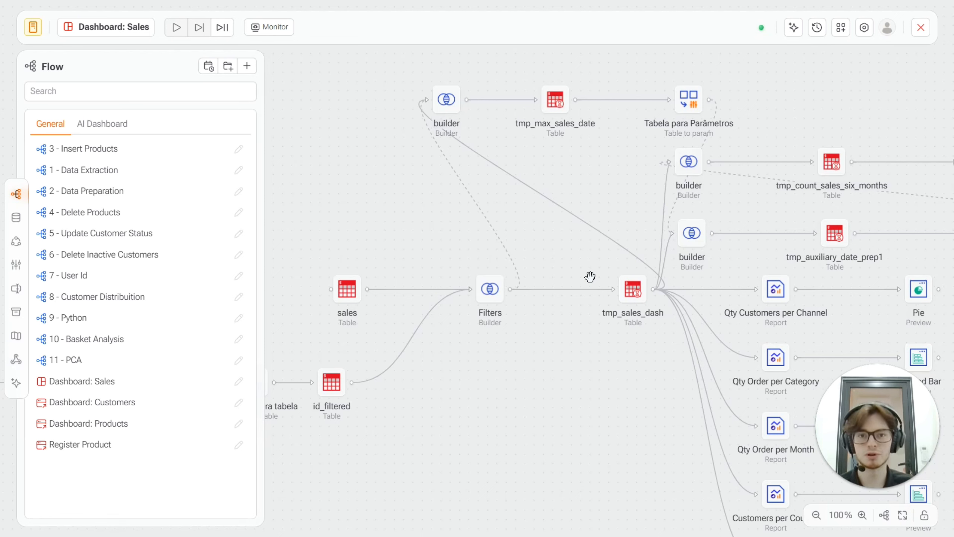
Step: Open the project's parameters and examine the columns of the sales table
left_click(15, 265)
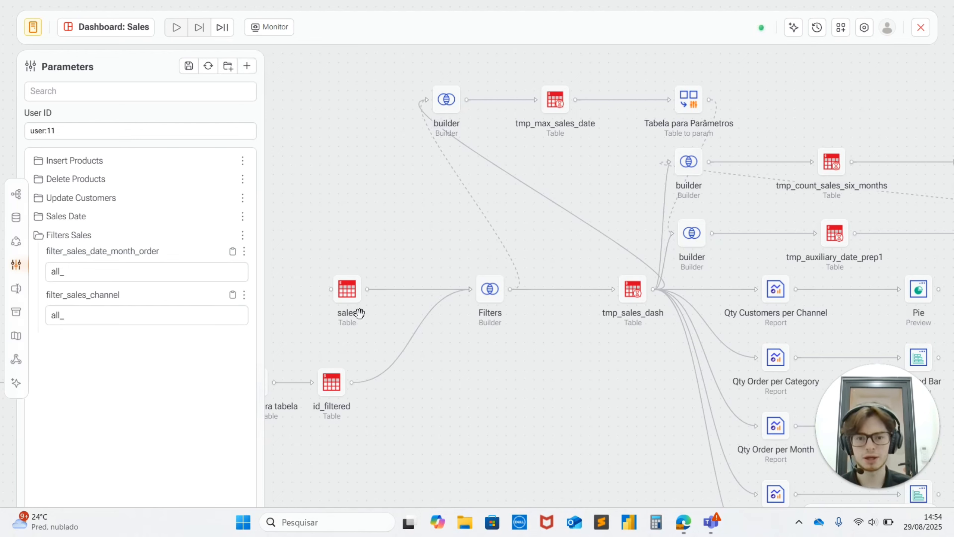
double_click(348, 295)
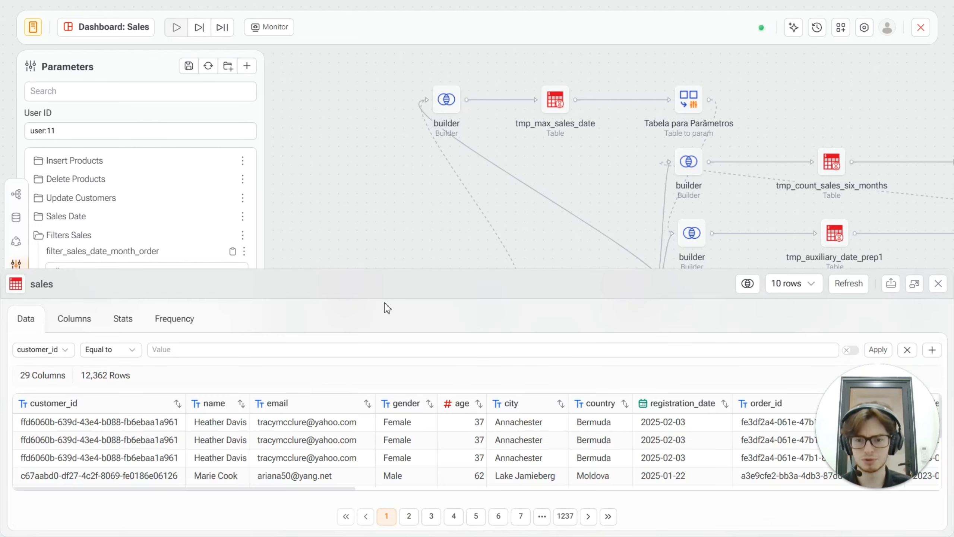
left_click_drag(272, 488, 373, 489)
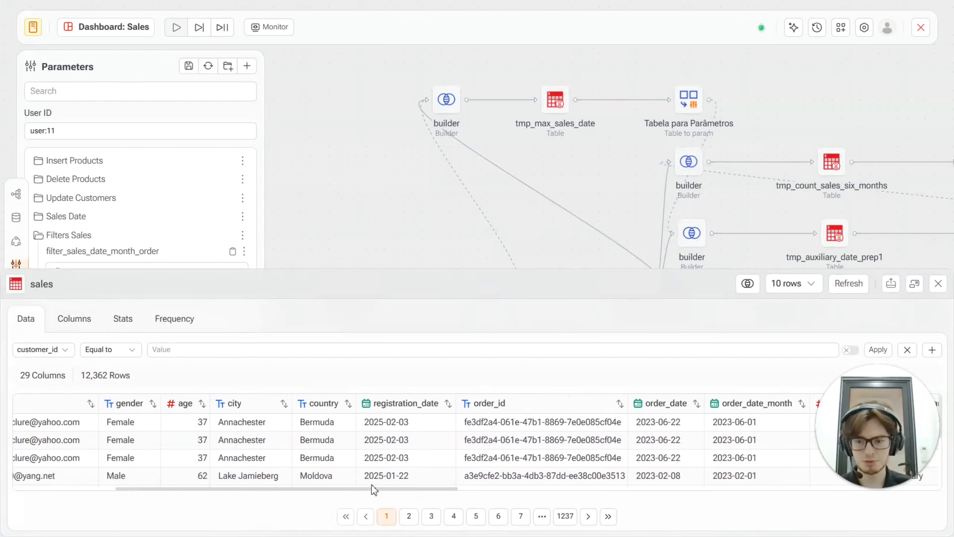
left_click(938, 283)
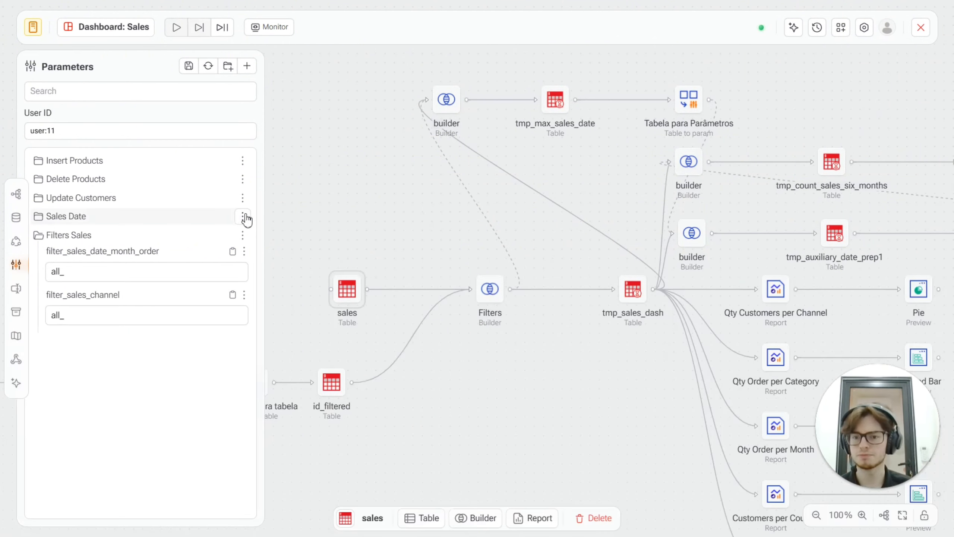
Step: Create a parameter named filters_sales_country with the value all_ and save it
left_click(251, 67)
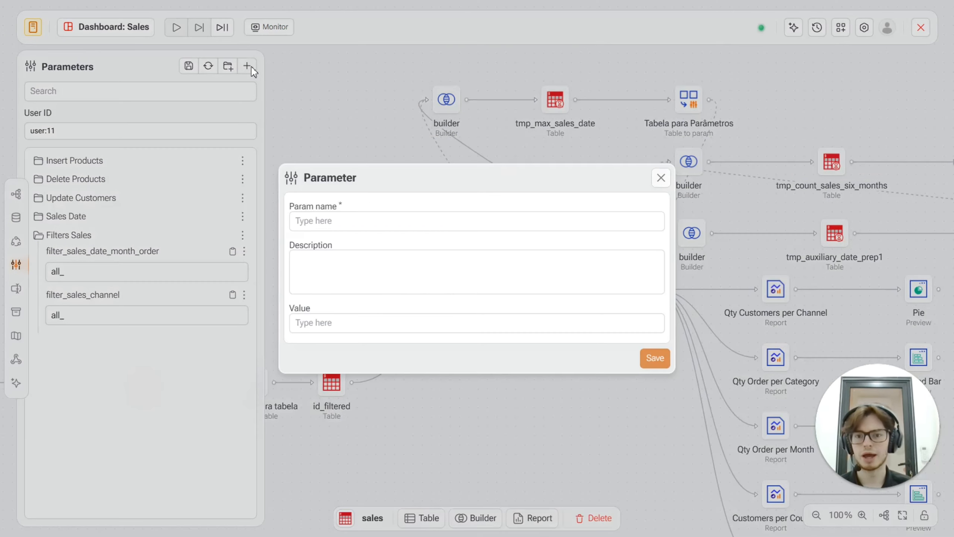
left_click(328, 225)
type("filt")
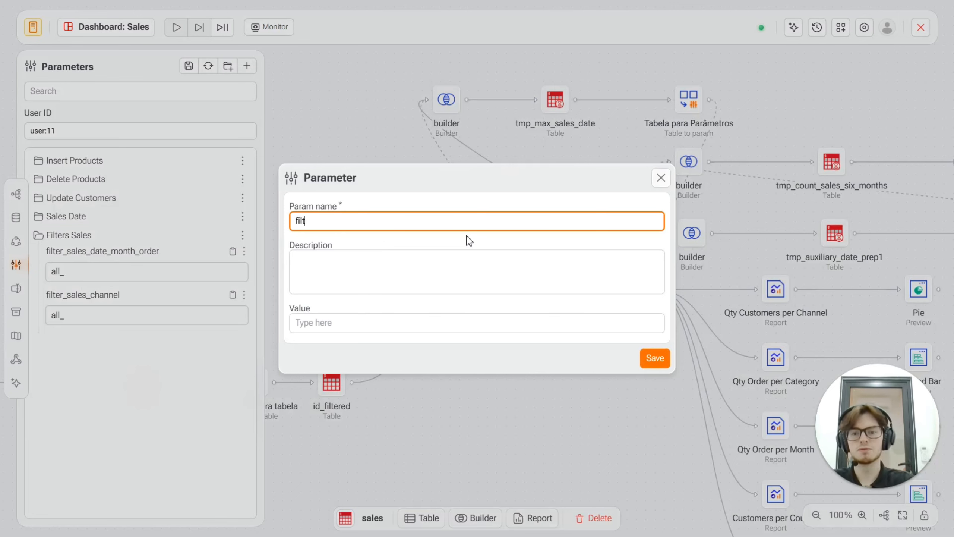
type("ers_sales")
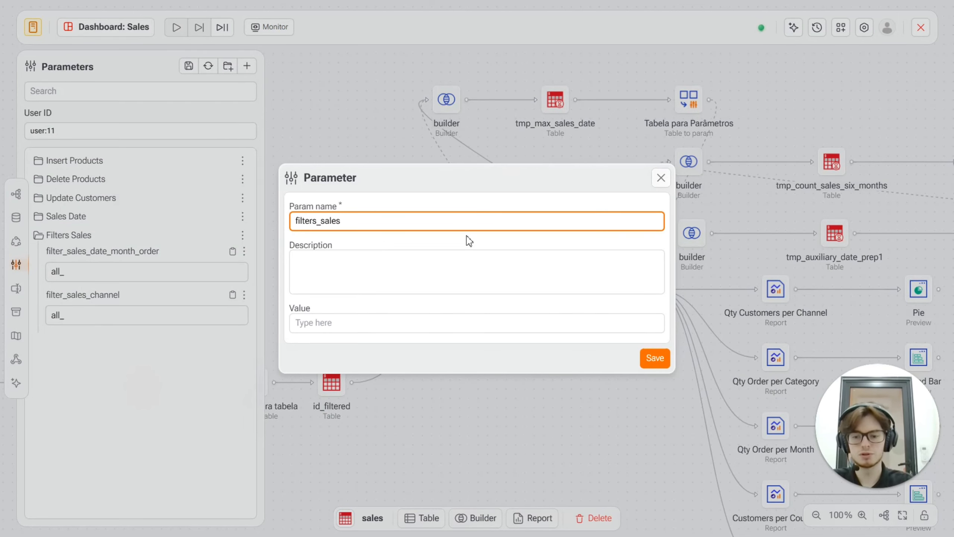
type("_country")
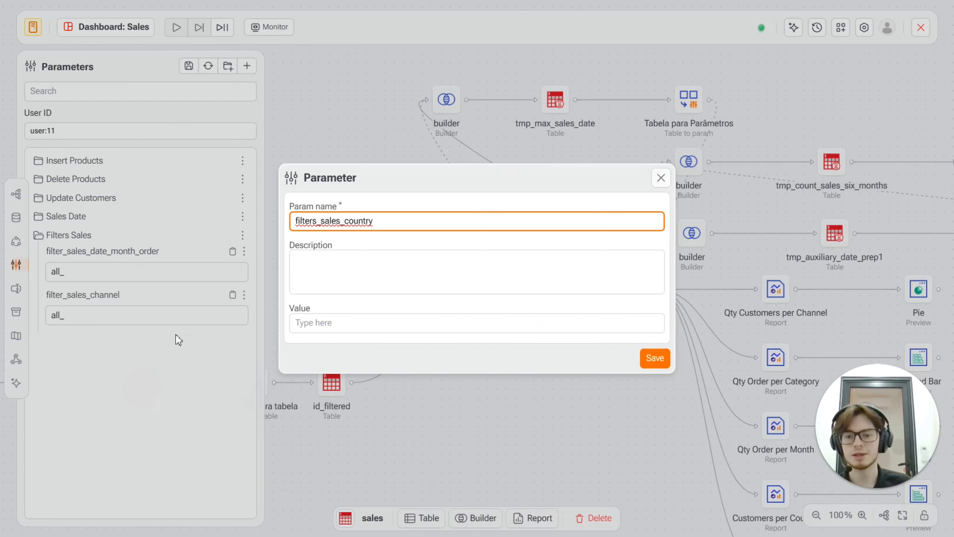
left_click(317, 259)
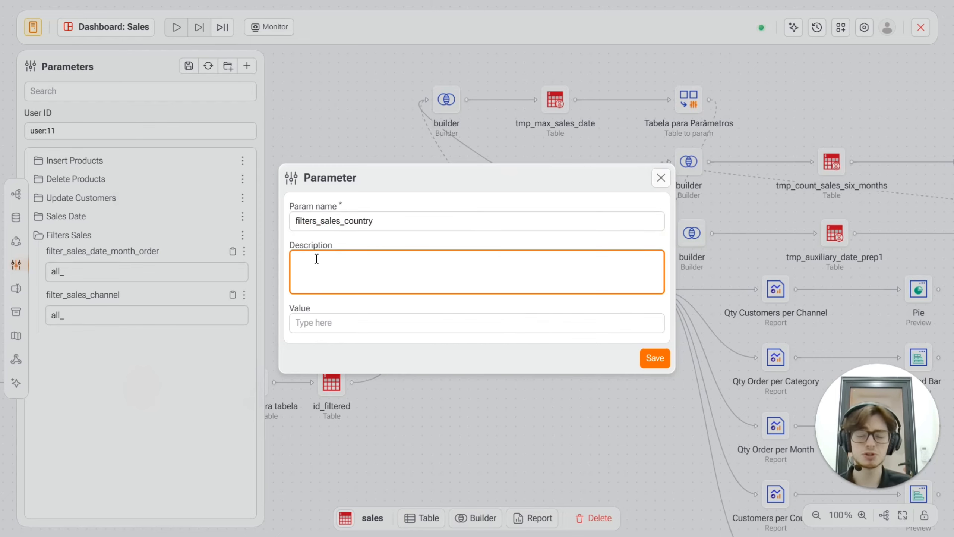
left_click(335, 323)
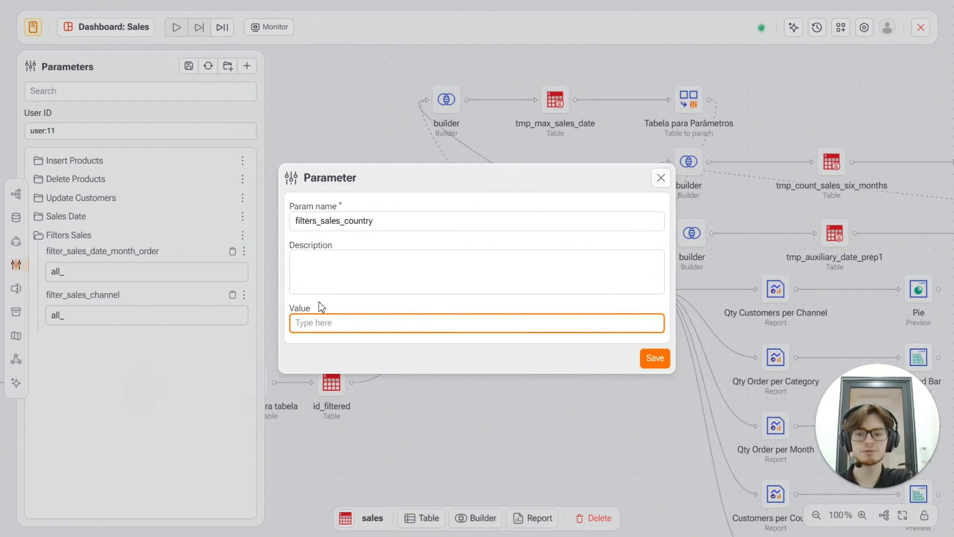
type("all_")
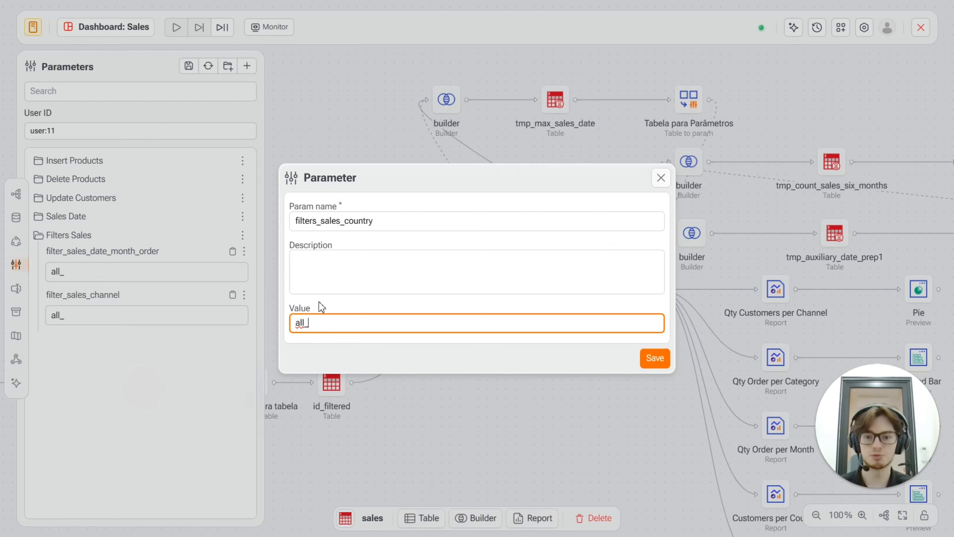
left_click(655, 358)
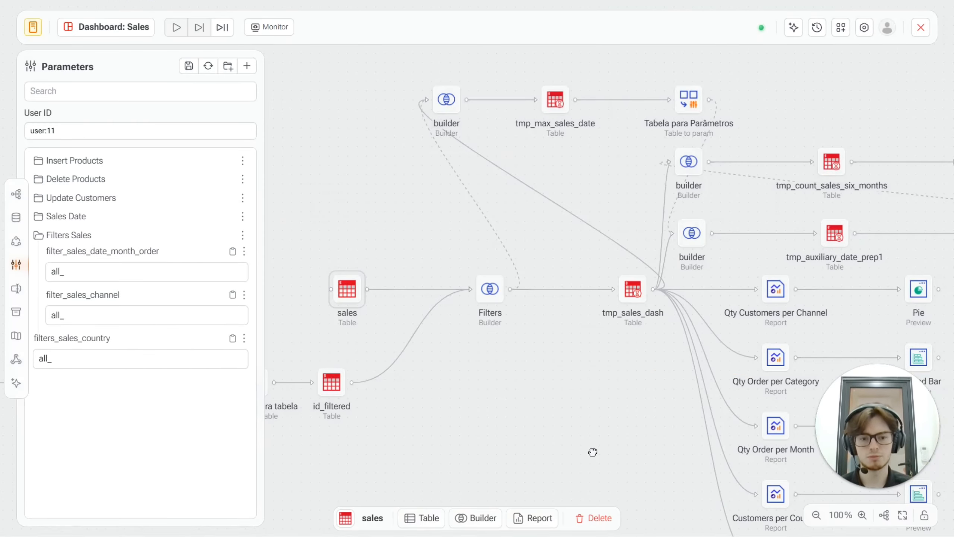
Step: Move the filters_sales_country parameter into the Filters Sales folder and check the folder's contents
left_click_drag(143, 339, 156, 321)
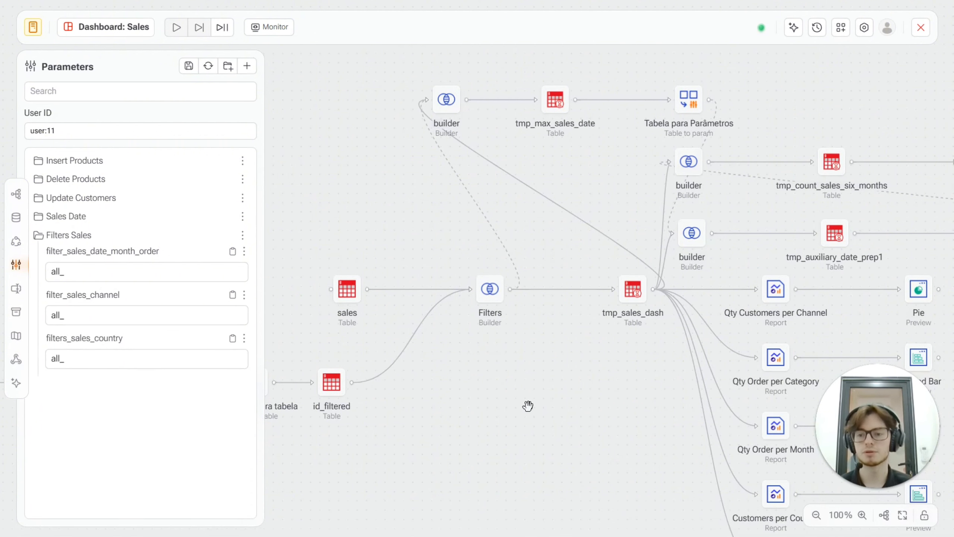
left_click(130, 235)
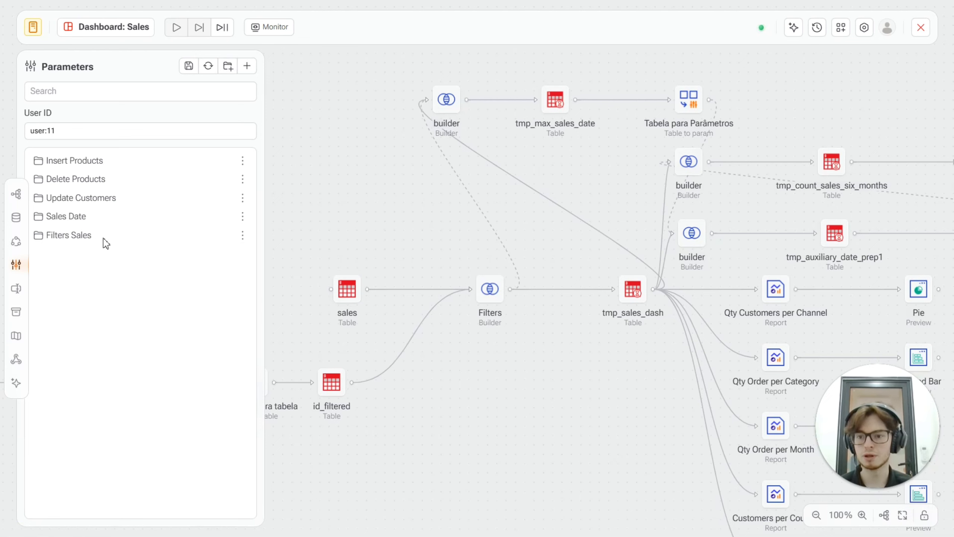
left_click(128, 235)
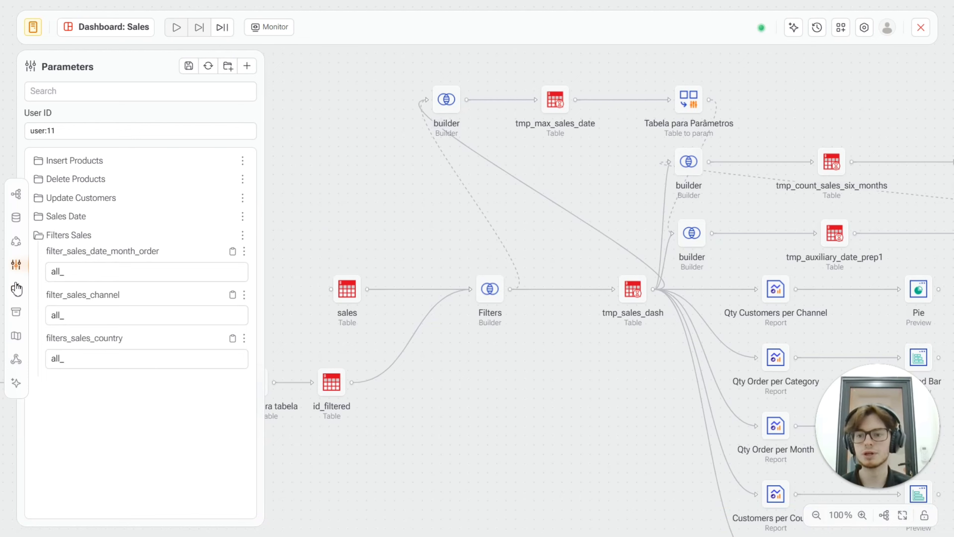
Step: Create a new form and title it Filters Sales
left_click(16, 295)
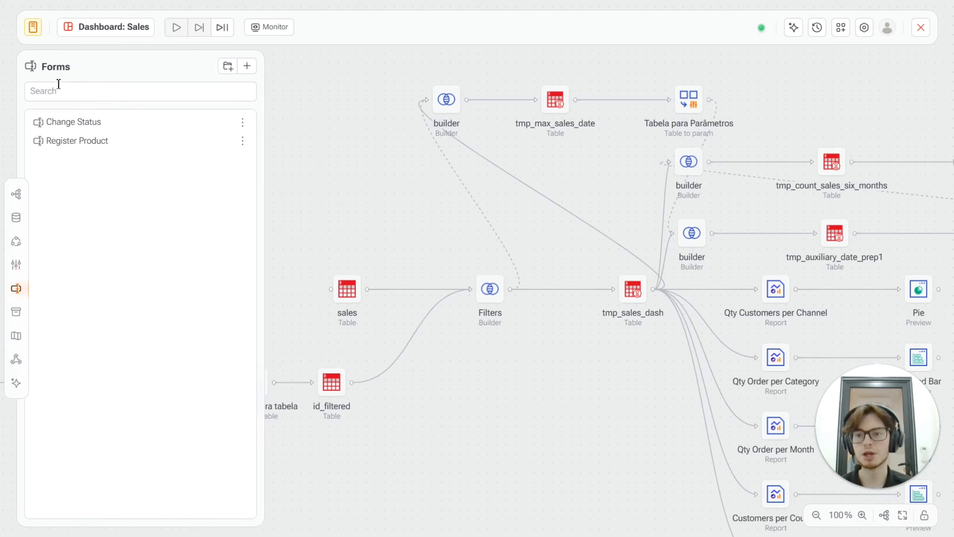
left_click(252, 74)
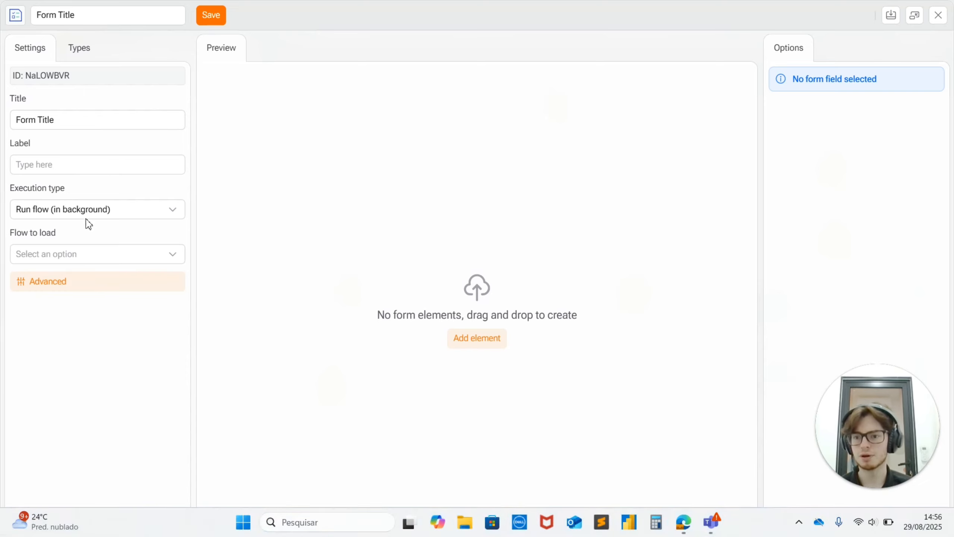
left_click(127, 125)
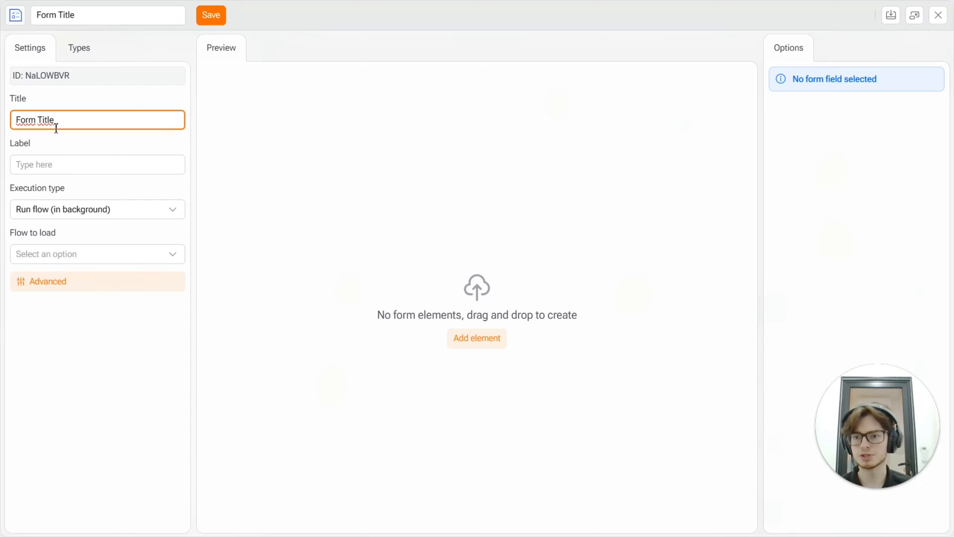
left_click_drag(56, 124, 17, 124)
type("Filters Sale")
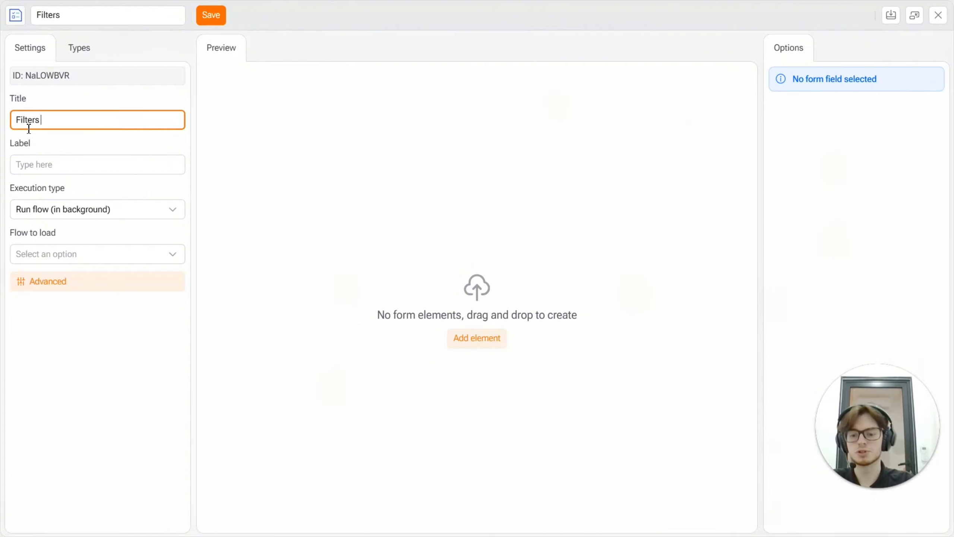
type("s")
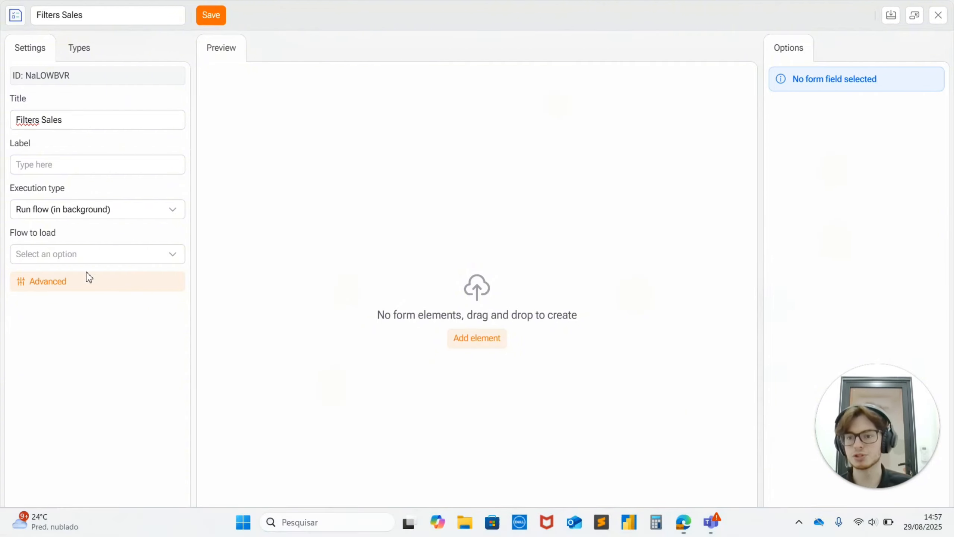
Step: Set the form's execution type to Refresh current flow and show its advanced options
left_click(93, 213)
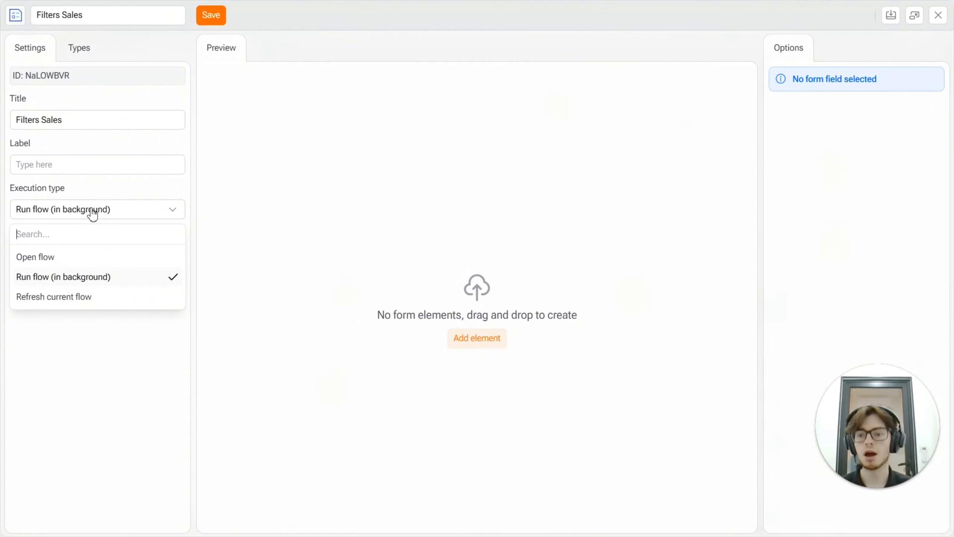
left_click(77, 304)
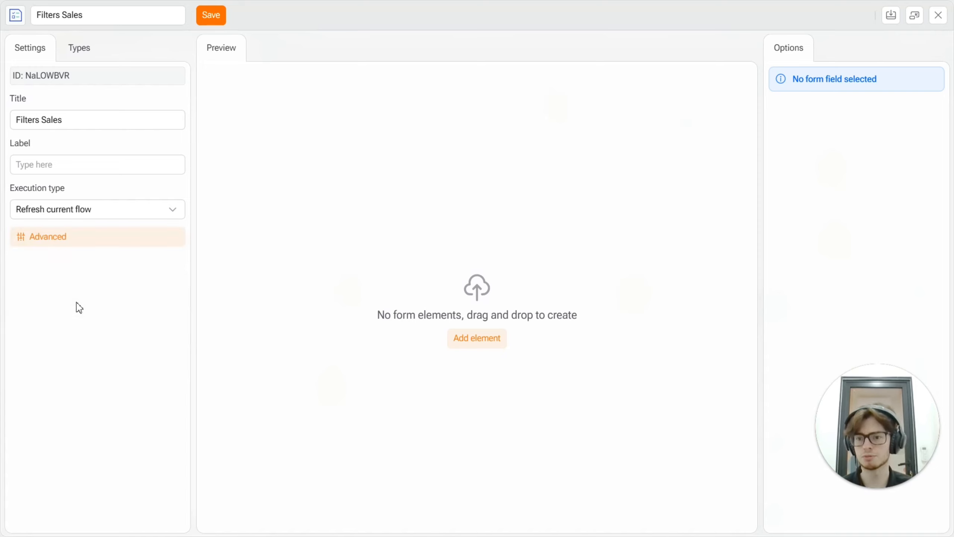
left_click(67, 239)
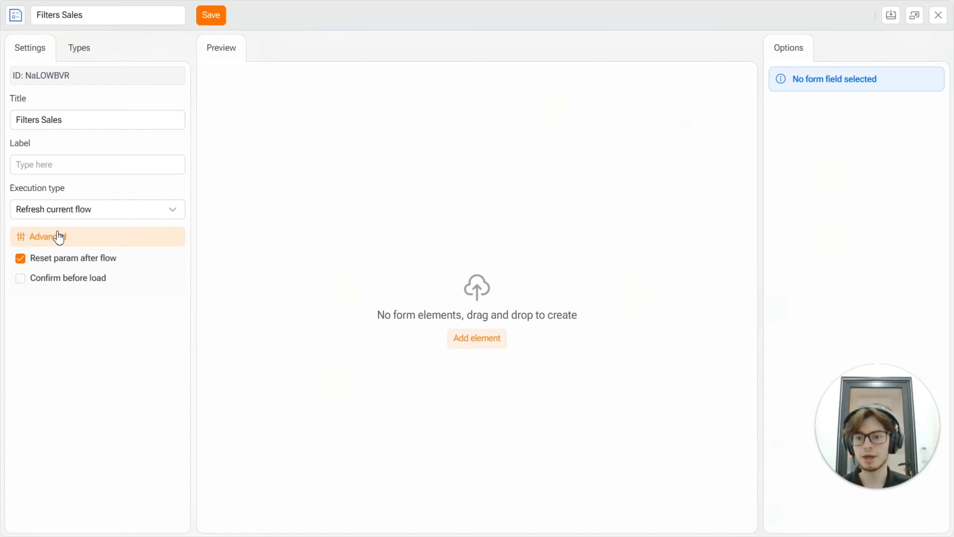
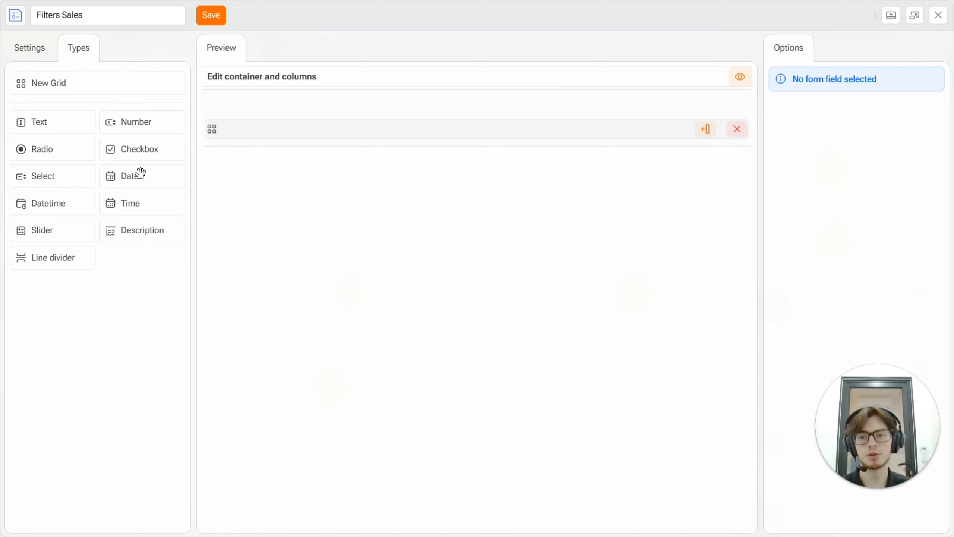
Step: Add a Select field to the form's grid and link it to the filter_sales_channel parameter
left_click_drag(32, 177, 235, 113)
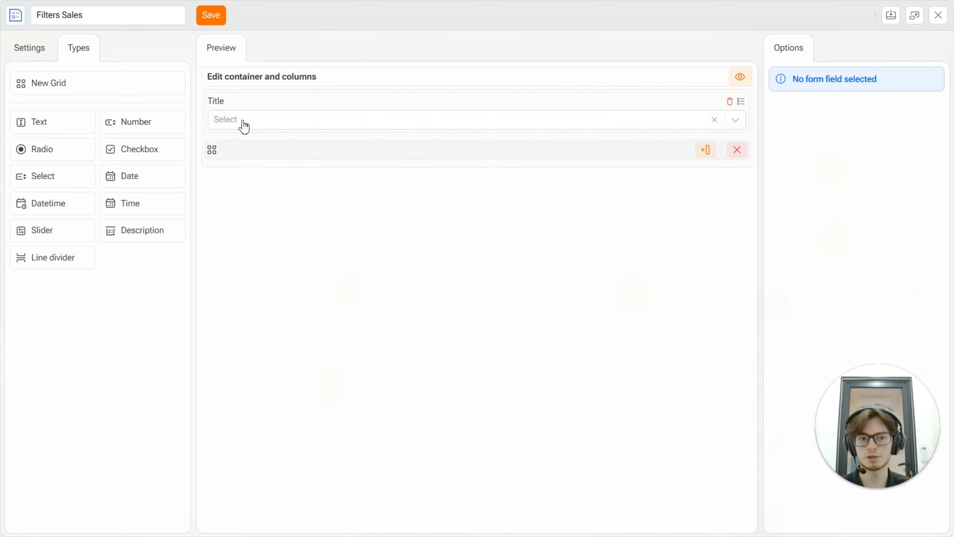
left_click(245, 126)
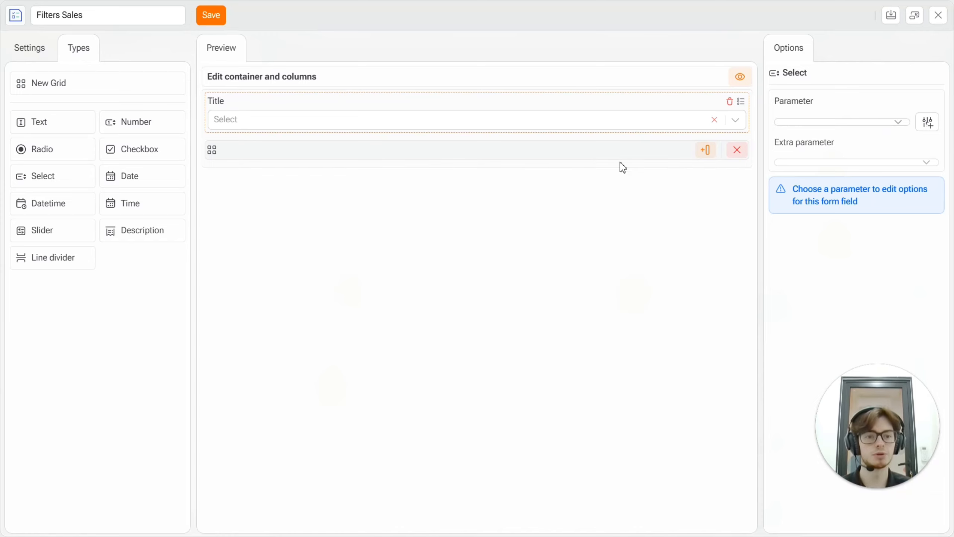
left_click(900, 123)
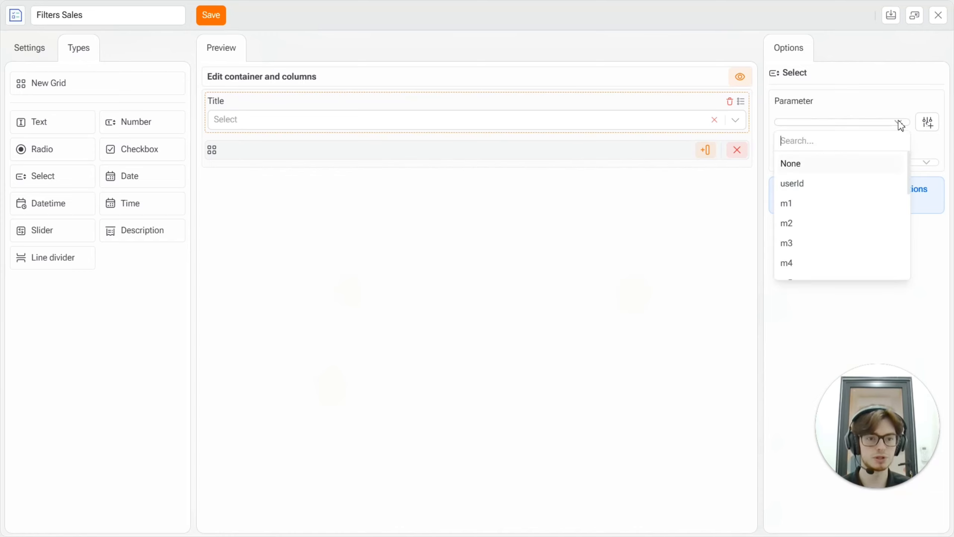
type("sale")
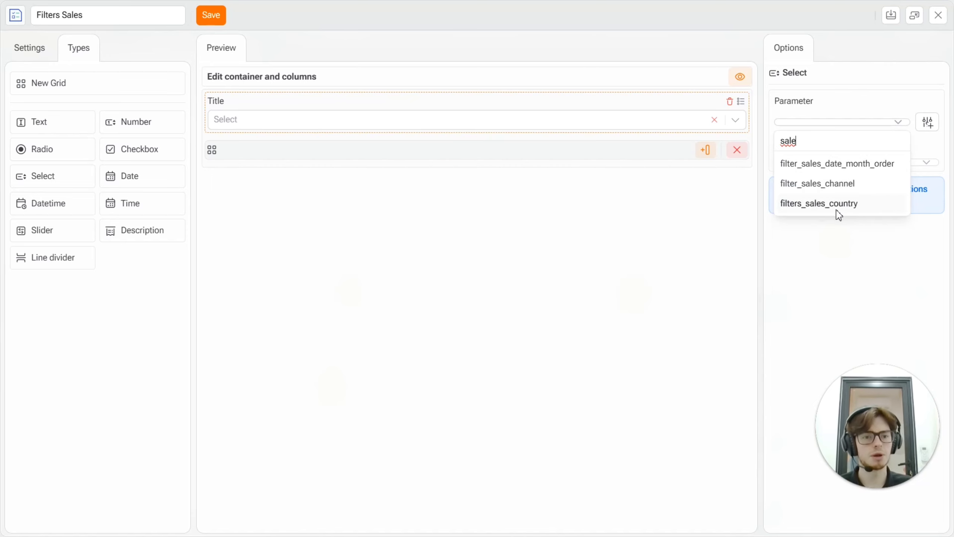
left_click(831, 195)
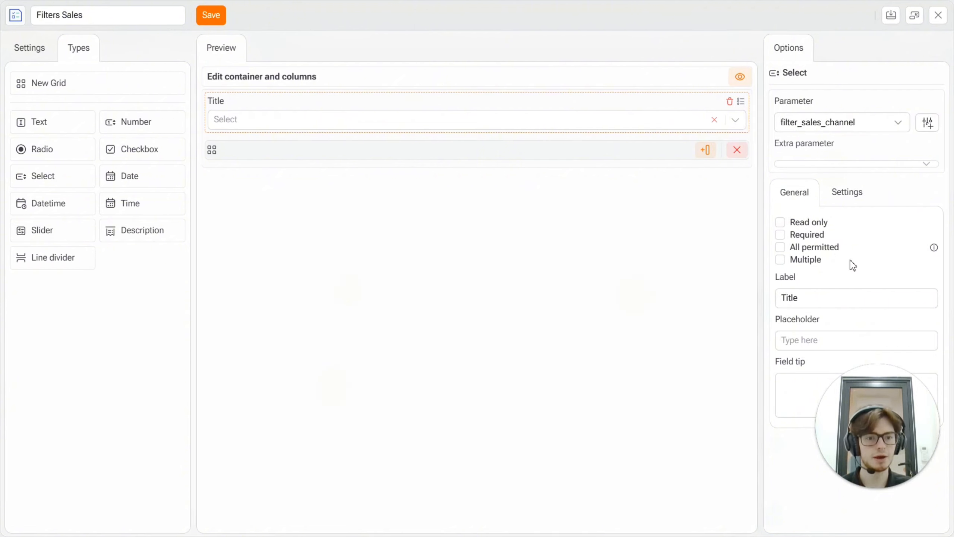
Step: Enable All permitted for the Select field and label it Channel
left_click(818, 247)
left_click(892, 303)
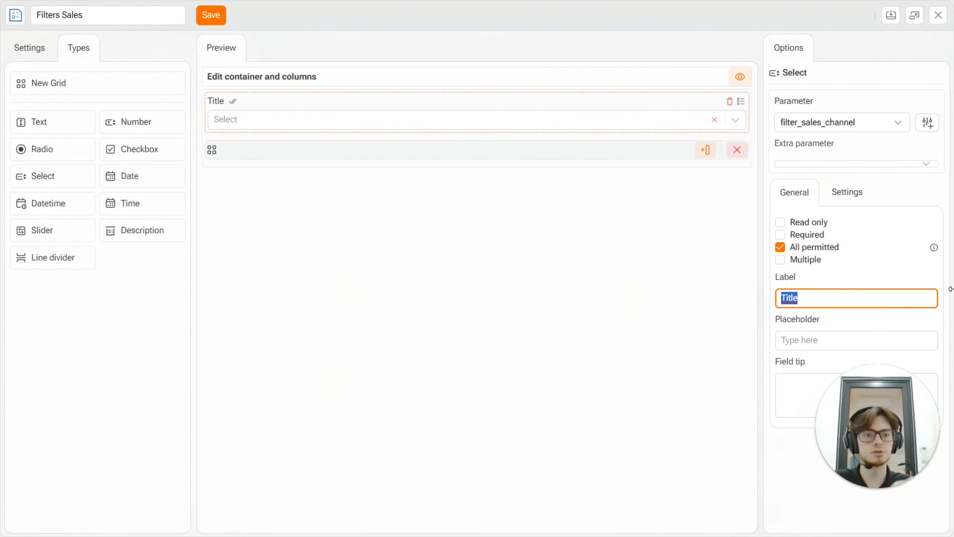
type("Channel")
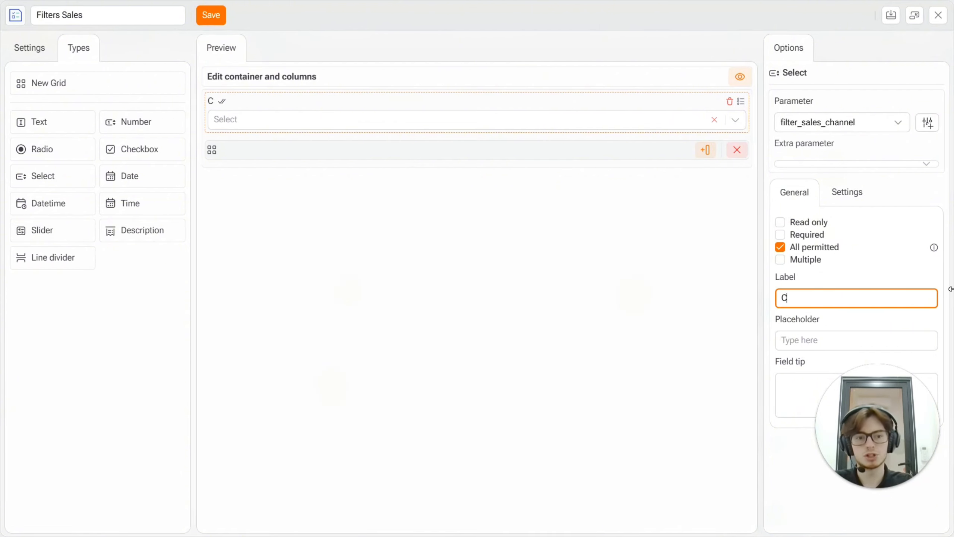
key("Tab")
key("Tab")
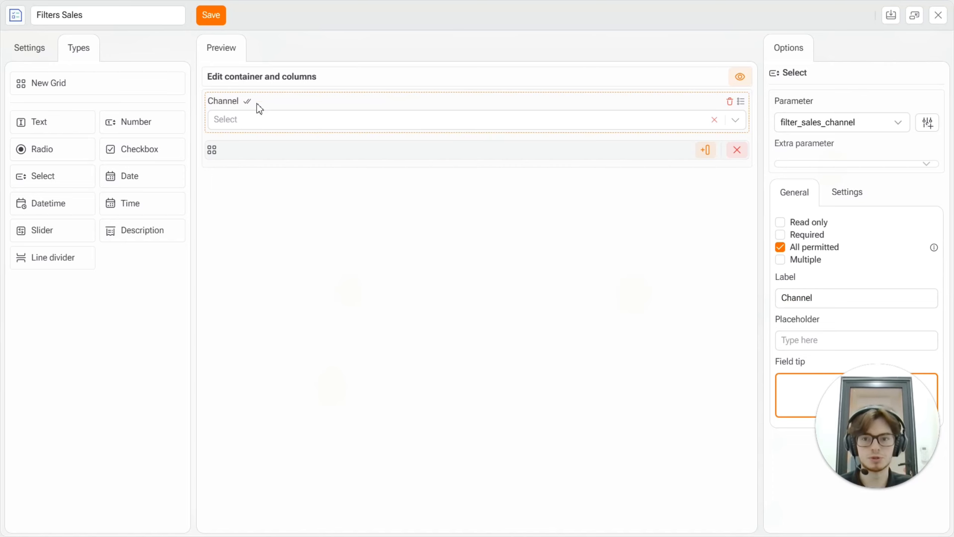
Step: Set the Channel field's data source to Values from bucket table
left_click(847, 193)
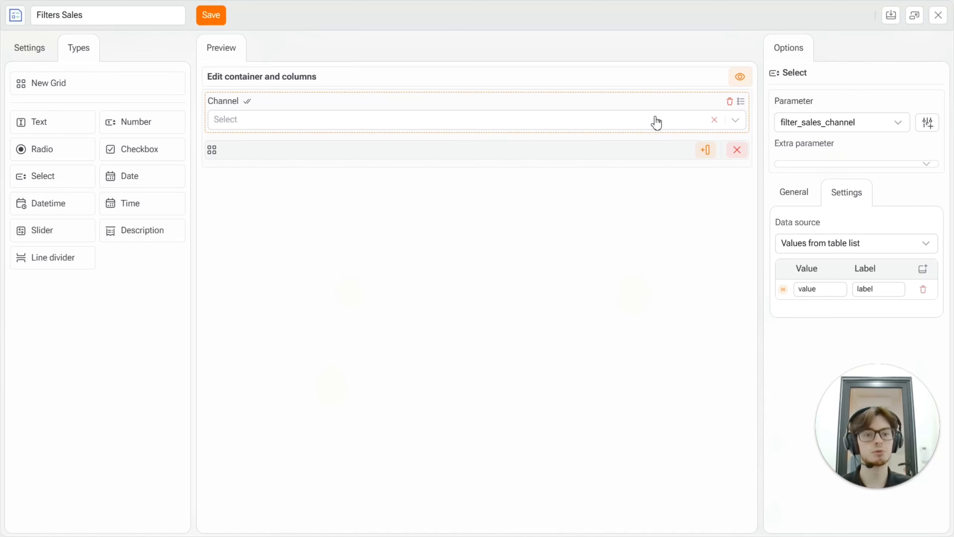
left_click(855, 247)
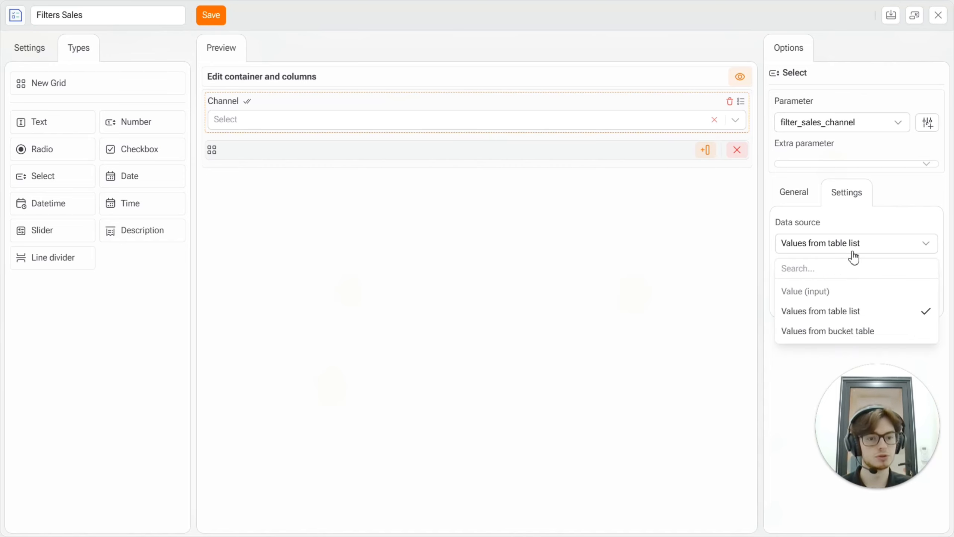
left_click(847, 339)
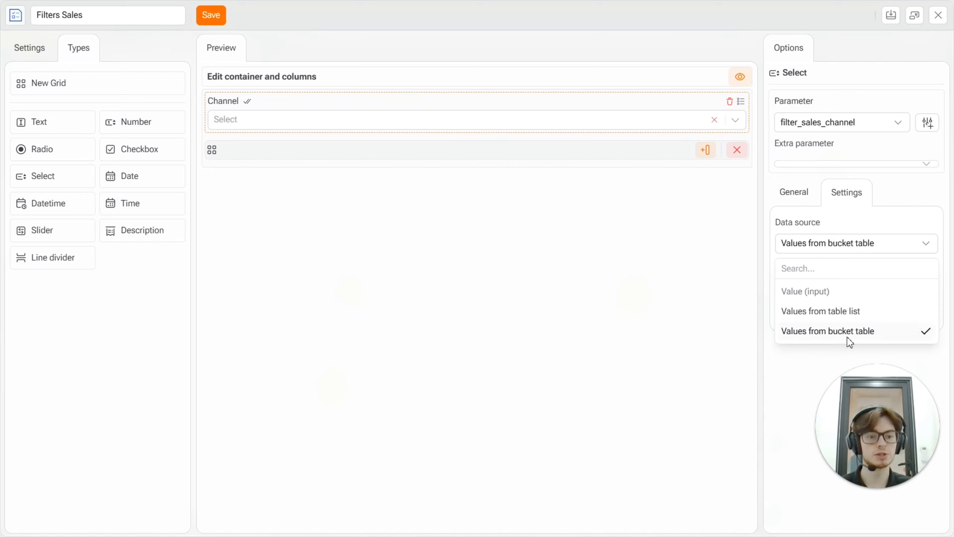
Step: Choose the sales bucket table as the source of the Channel field's values
left_click(845, 293)
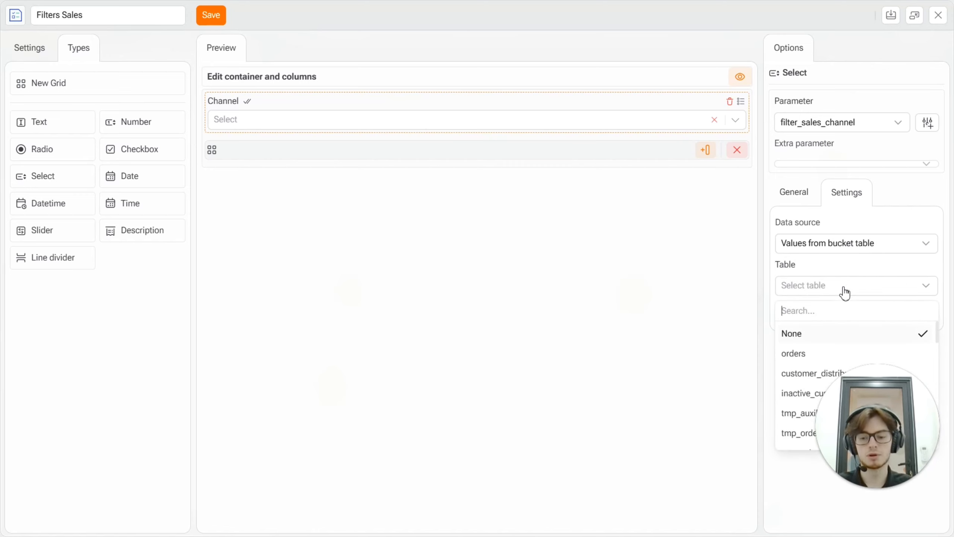
type("fe")
key("BackSpace")
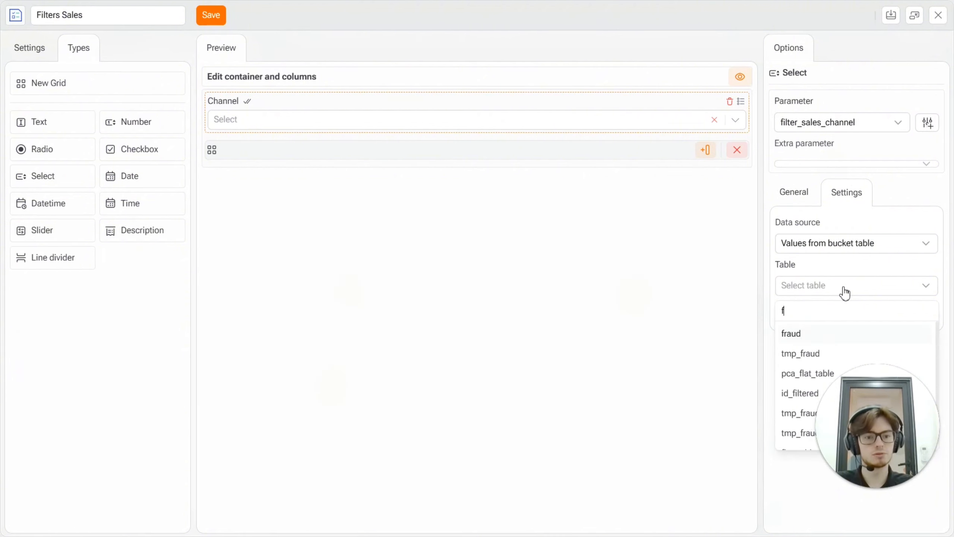
key("BackSpace")
type("sales")
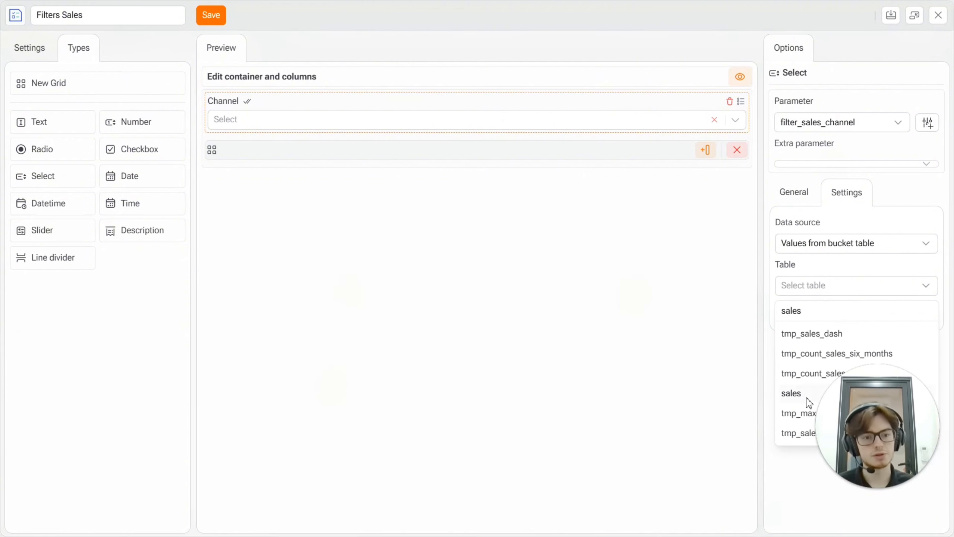
left_click(800, 394)
Step: Use the channel column of the sales table as the Channel field's value
scroll(816, 297, "down", 2)
left_click(837, 279)
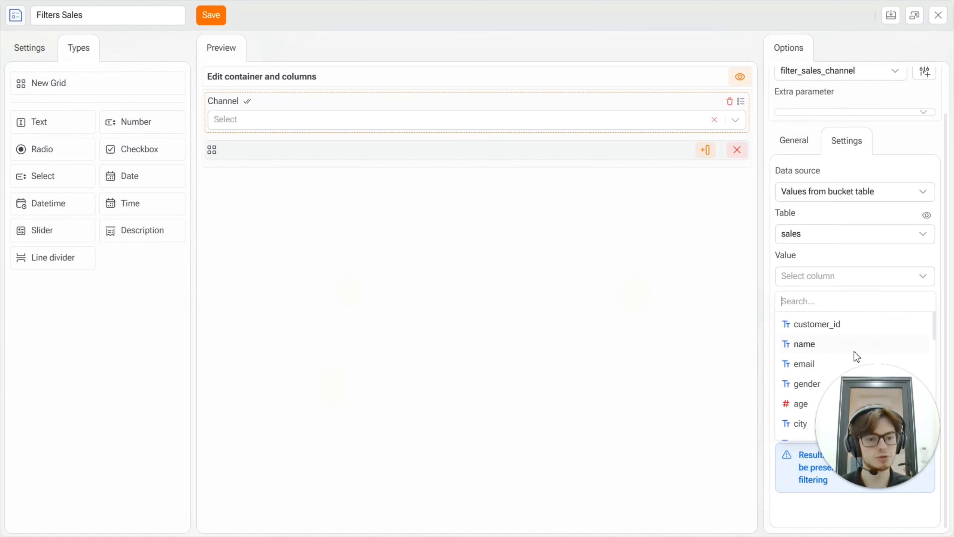
scroll(855, 357, "down", 3)
scroll(837, 352, "down", 5)
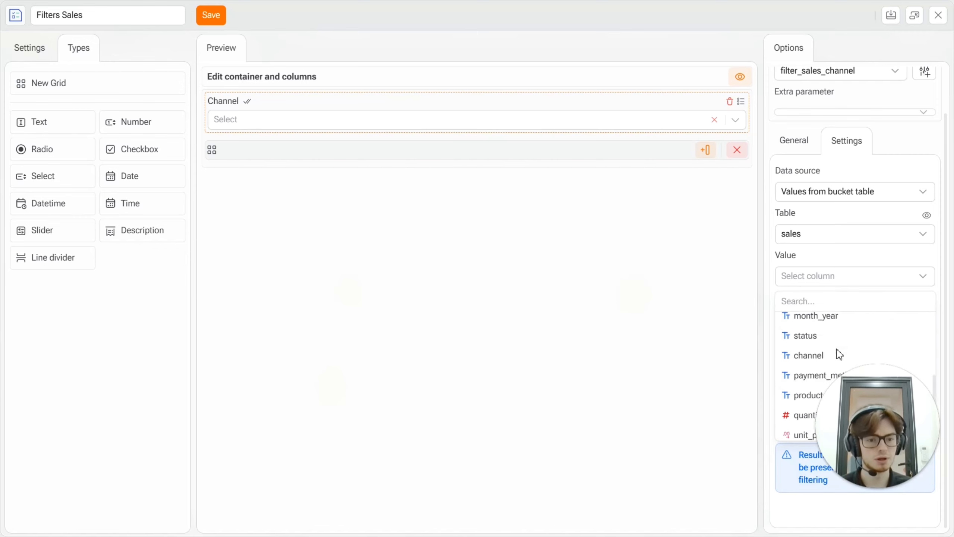
scroll(830, 350, "up", 5)
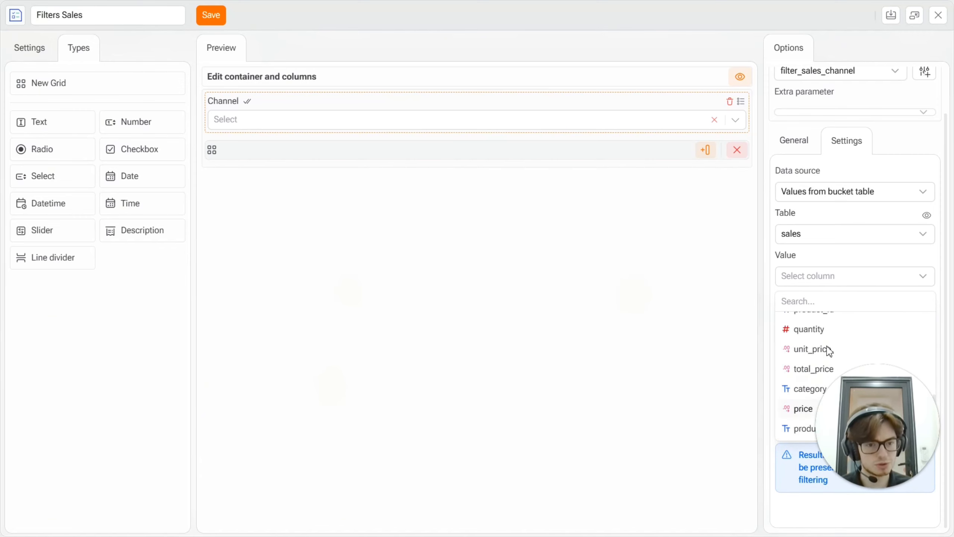
left_click(808, 332)
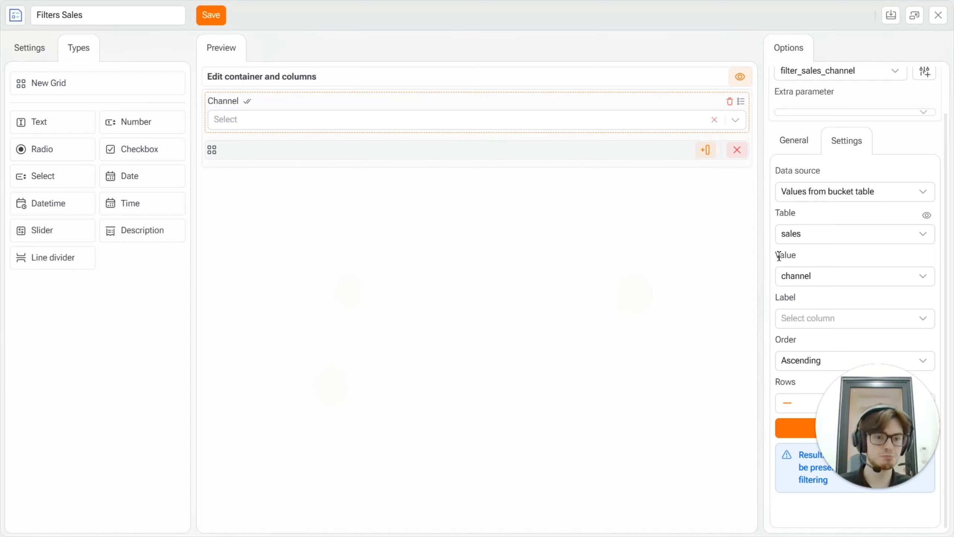
Step: Use the channel column as the Channel field's label and keep the order Ascending
left_click(811, 326)
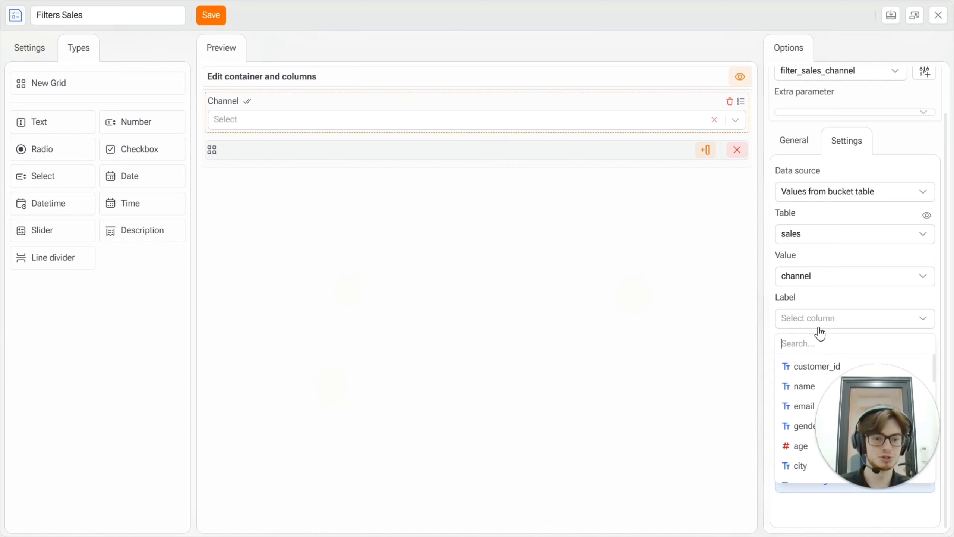
scroll(803, 425, "down", 3)
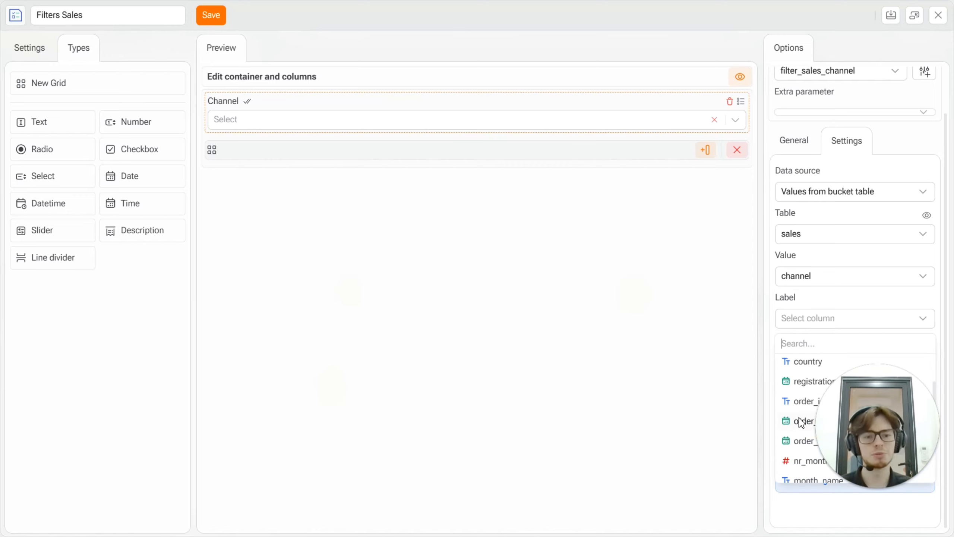
scroll(801, 421, "down", 3)
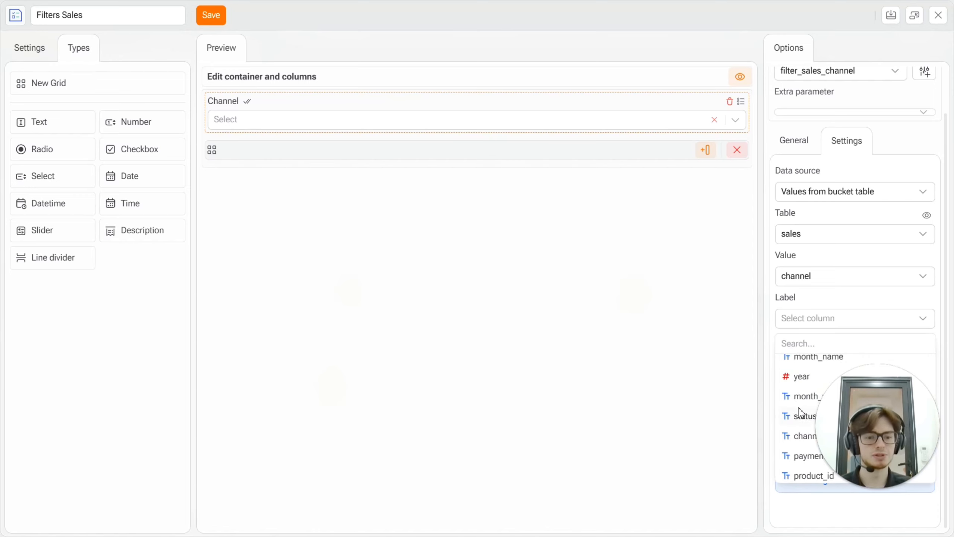
left_click(799, 440)
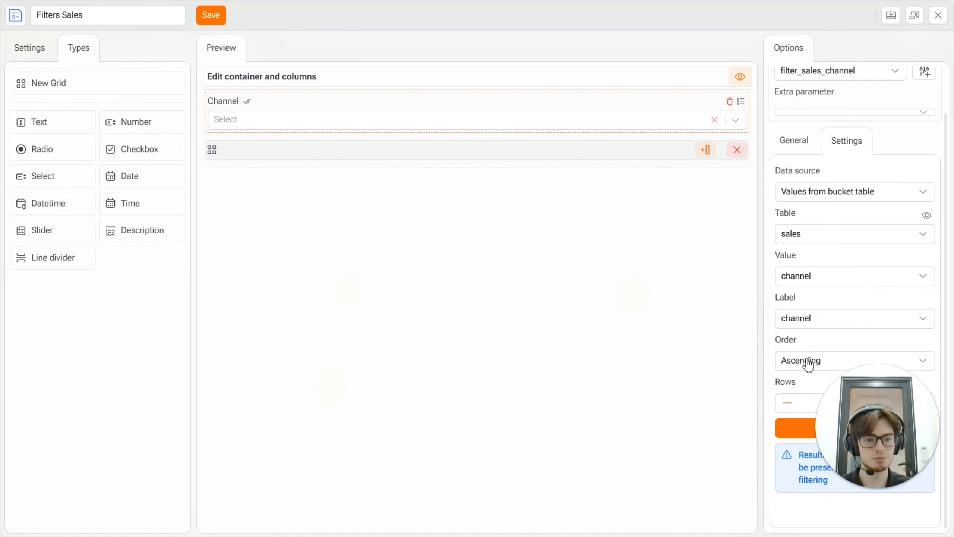
left_click(808, 364)
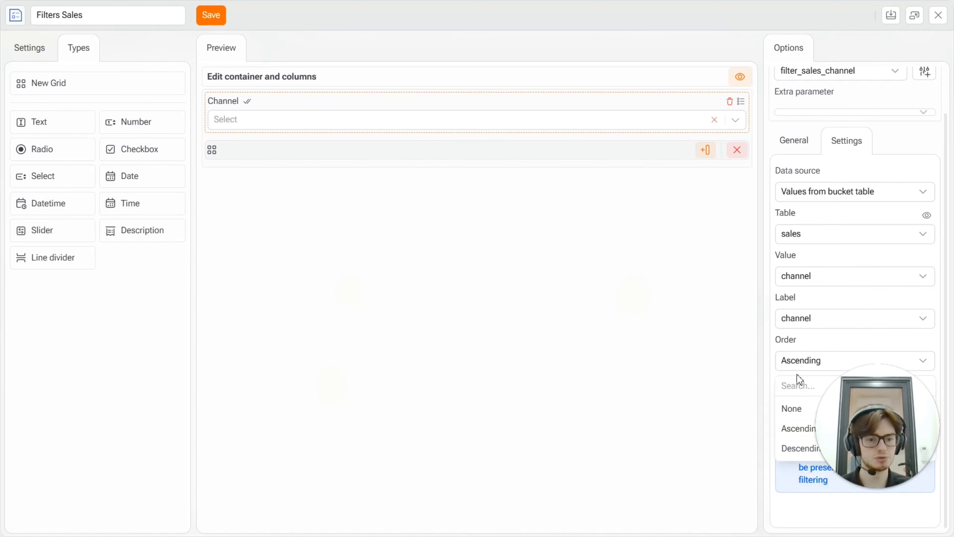
left_click(803, 363)
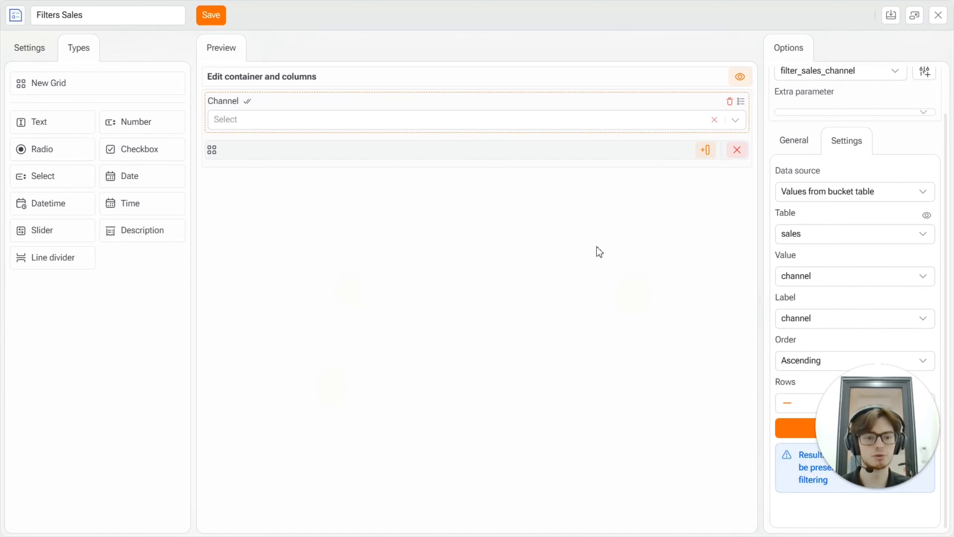
Step: Load the Channel field's values and check its option list in the preview
left_click(684, 119)
left_click(684, 120)
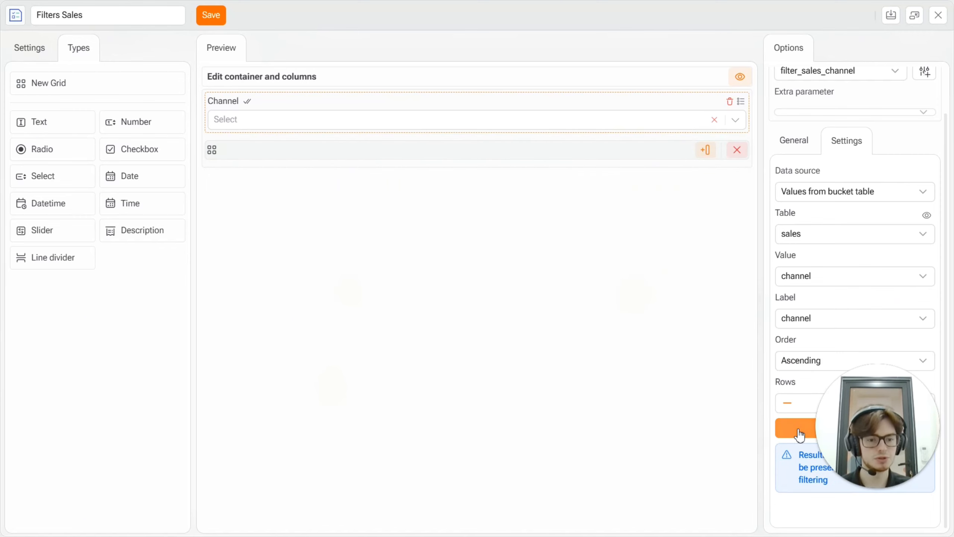
left_click(656, 124)
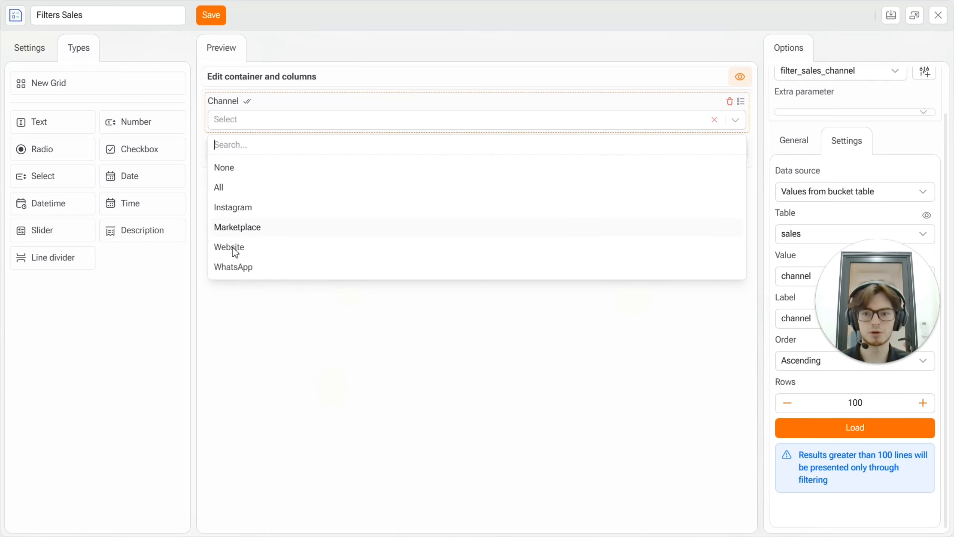
left_click(246, 321)
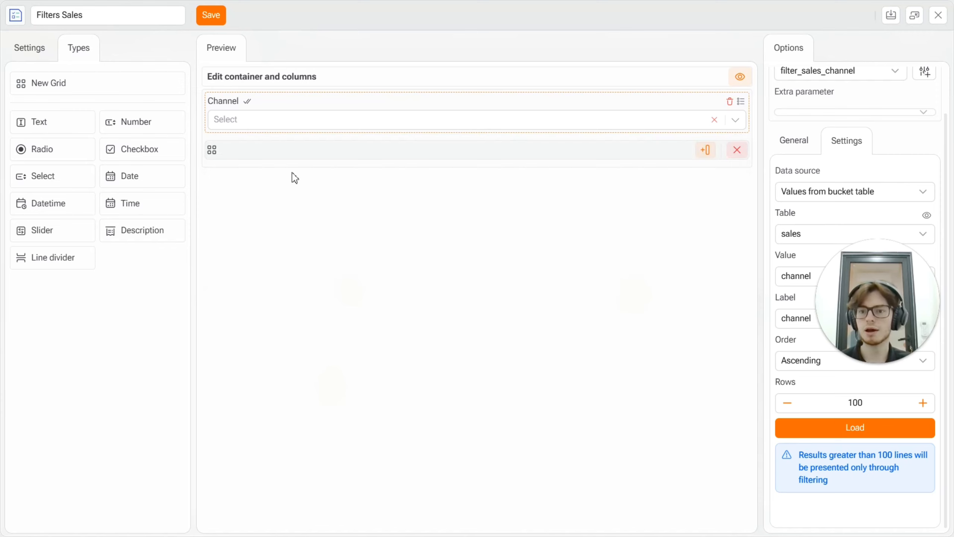
Step: Add a second Select field below Channel and link it to the filters_sales_country parameter
left_click_drag(56, 177, 261, 149)
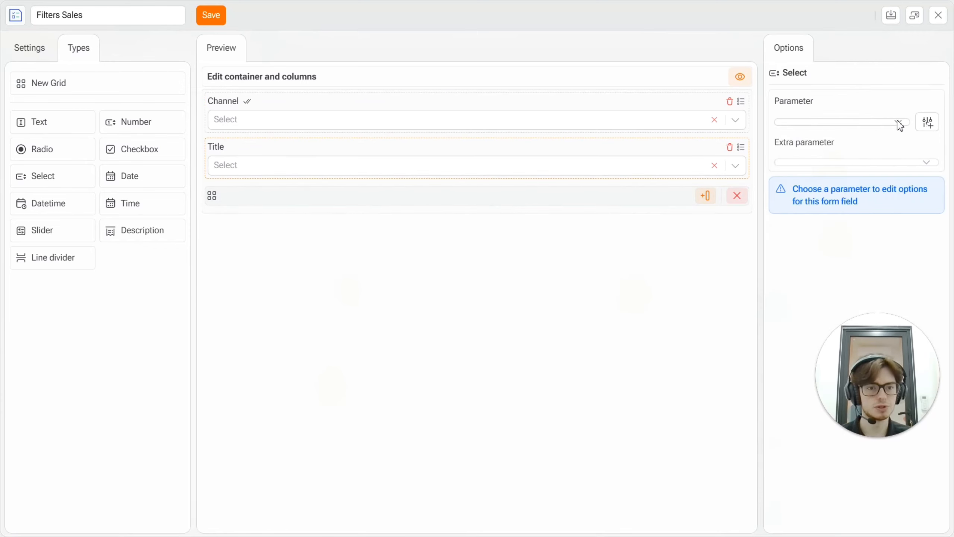
left_click(900, 124)
left_click(898, 124)
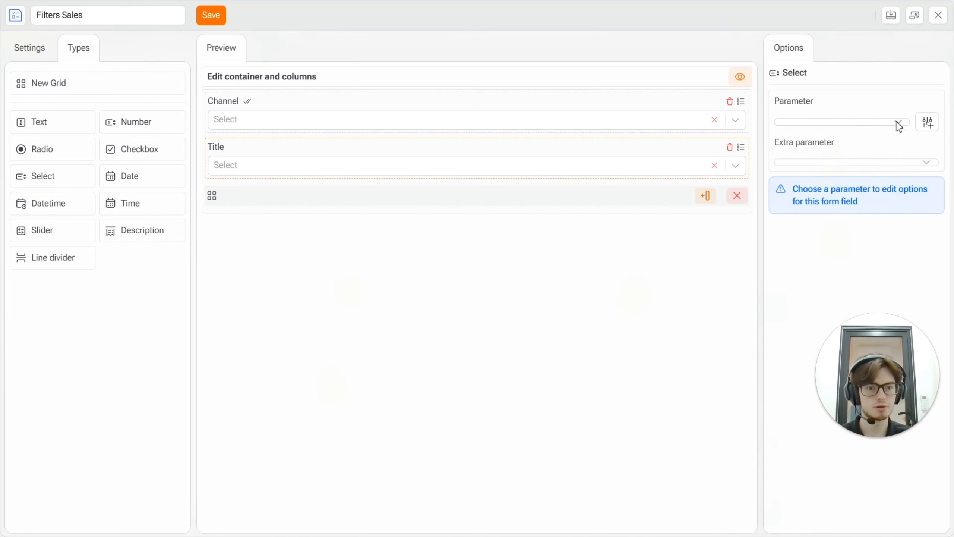
left_click(897, 124)
scroll(854, 208, "down", 5)
left_click(853, 204)
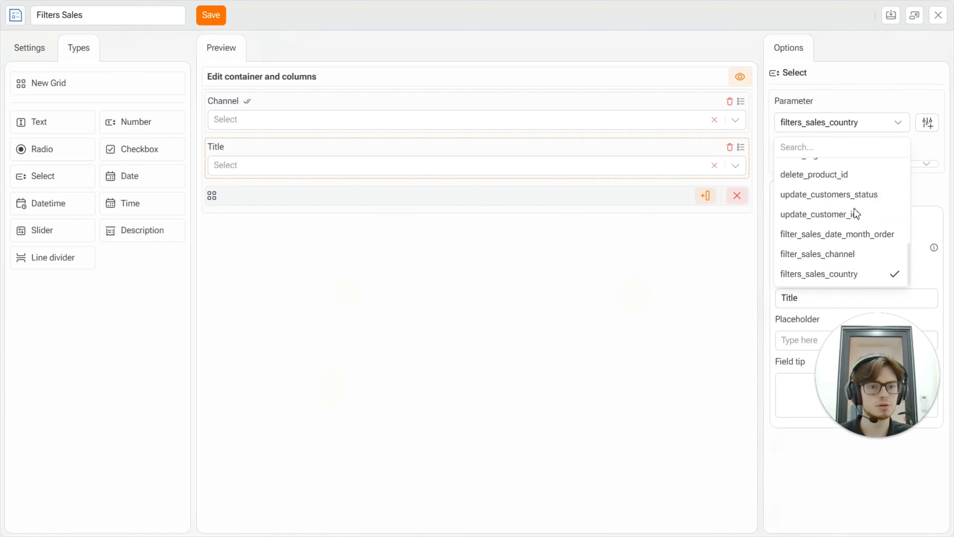
left_click(820, 254)
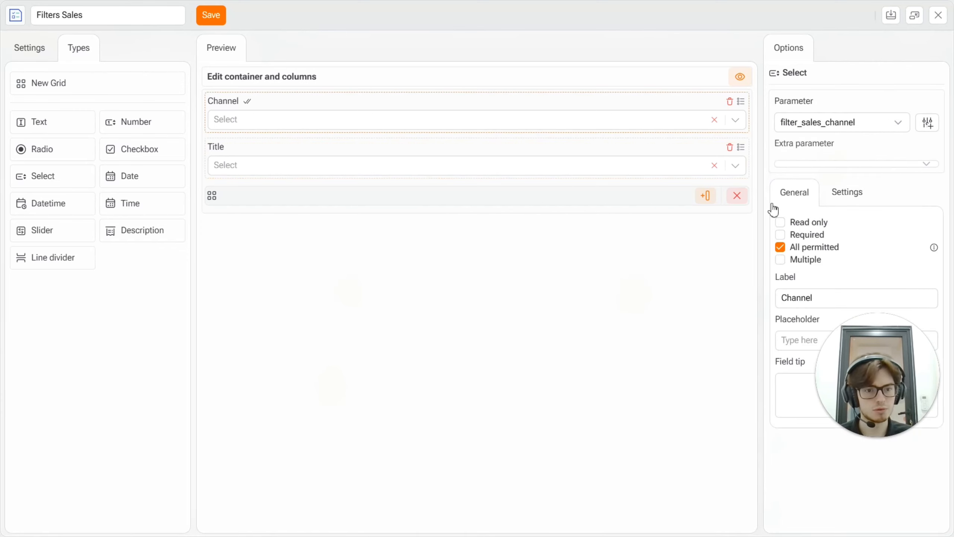
Step: Label the second Select field Country
left_click(455, 151)
double_click(812, 293)
type("County")
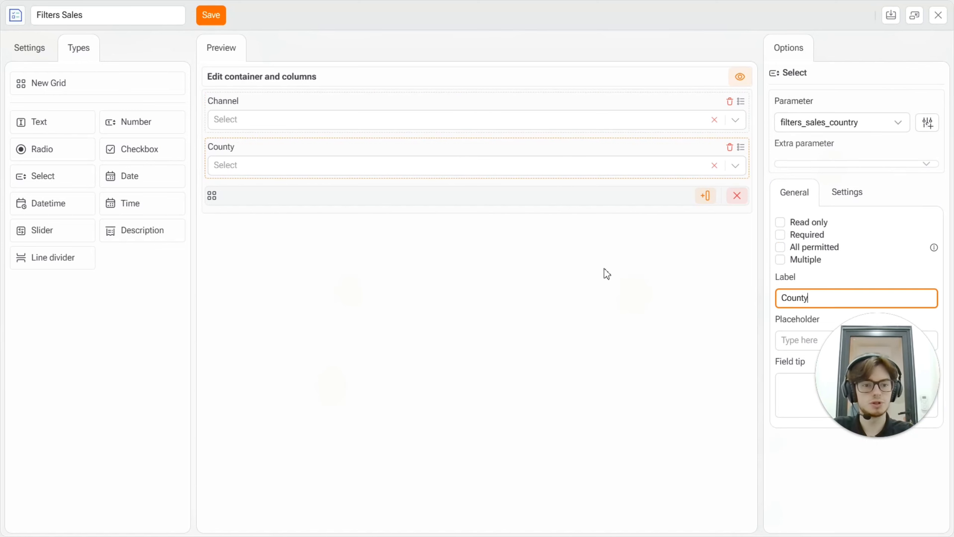
Step: Set the Country field's data source to Values from bucket table, using the sales table
left_click(846, 202)
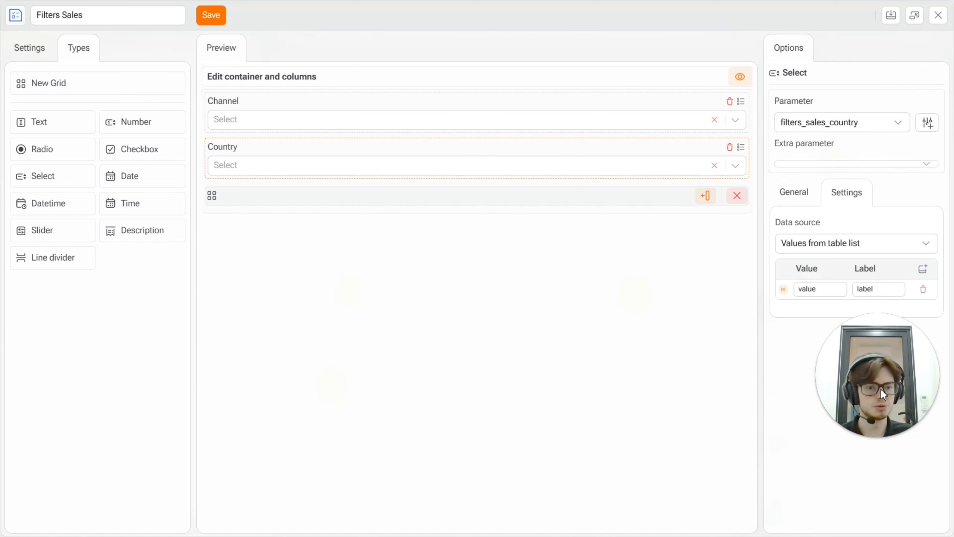
left_click_drag(881, 397, 887, 459)
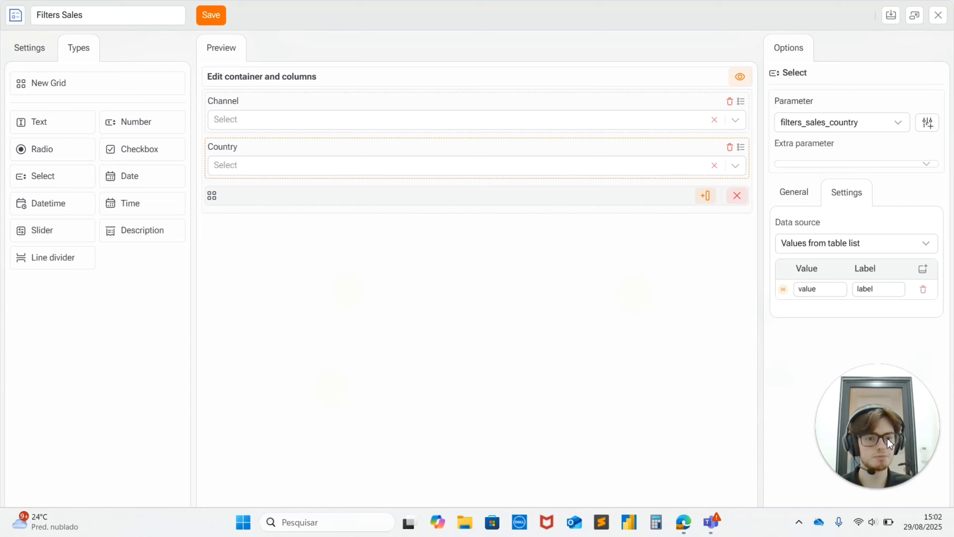
left_click(901, 251)
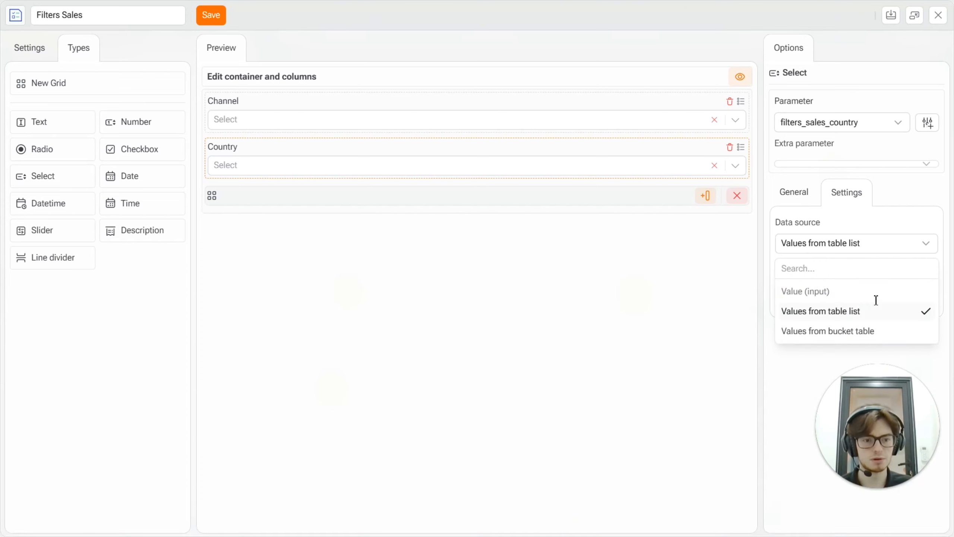
left_click(861, 330)
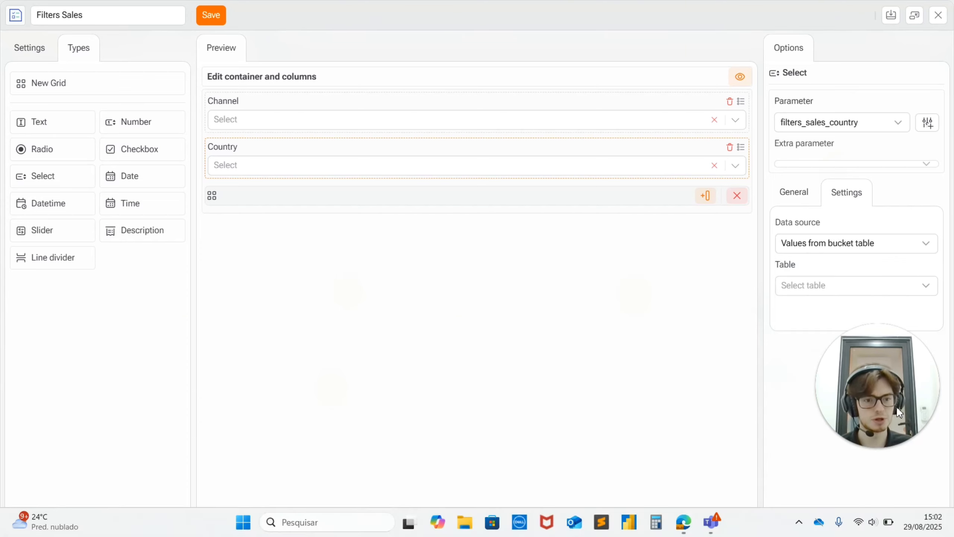
left_click(899, 289)
left_click(834, 303)
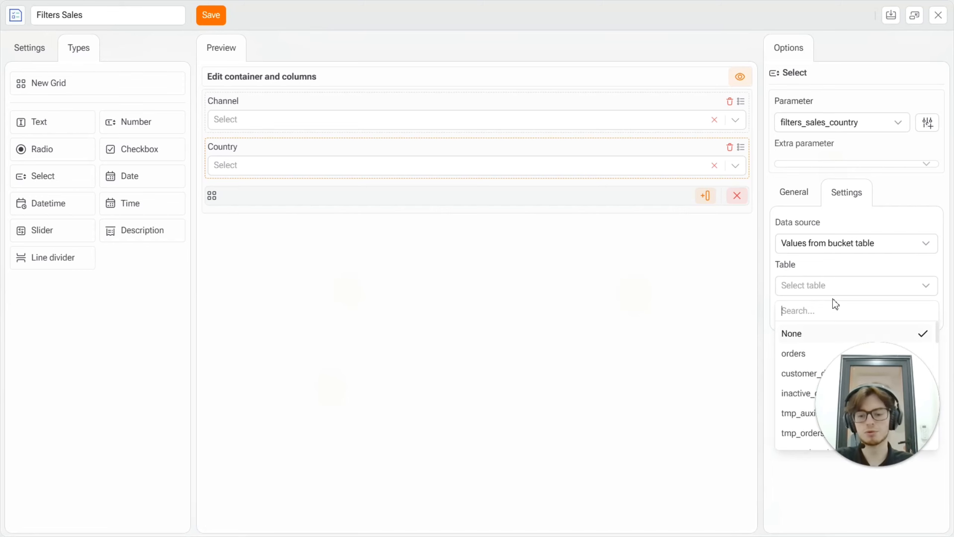
type("sales")
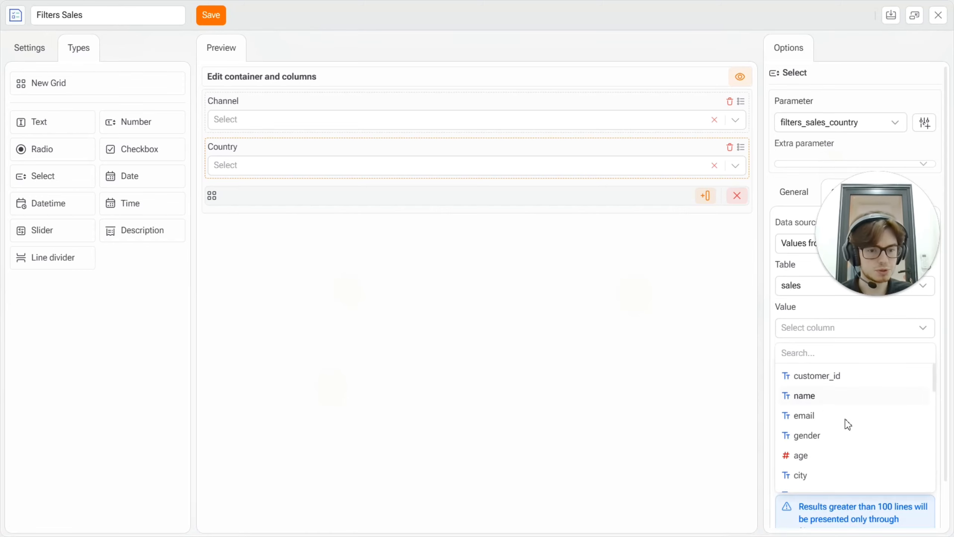
Step: Use the country column as both value and label of the Country field
scroll(846, 423, "down", 2)
left_click(829, 437)
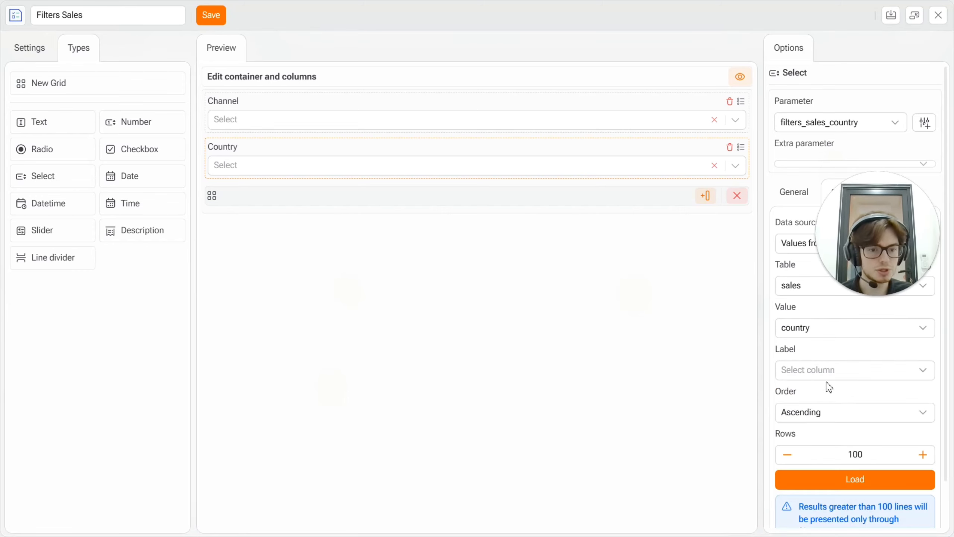
left_click(829, 370)
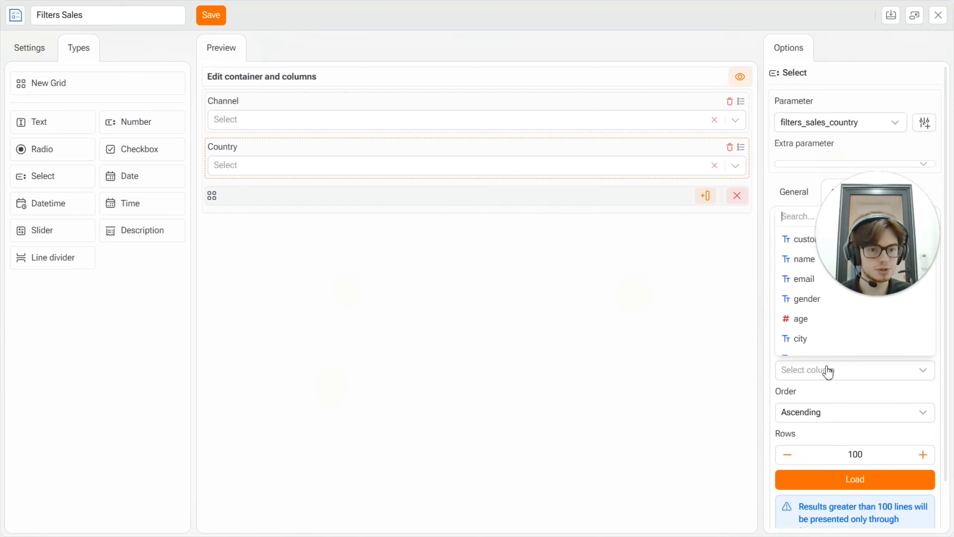
scroll(812, 309, "down", 2)
left_click(811, 298)
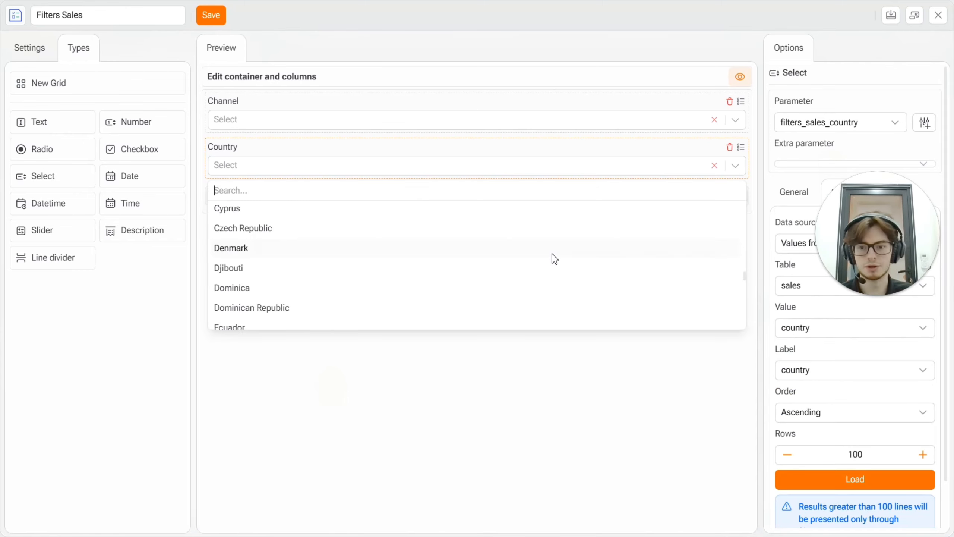
Step: Look through the Country field's option list in the preview and load its values
scroll(555, 259, "down", 5)
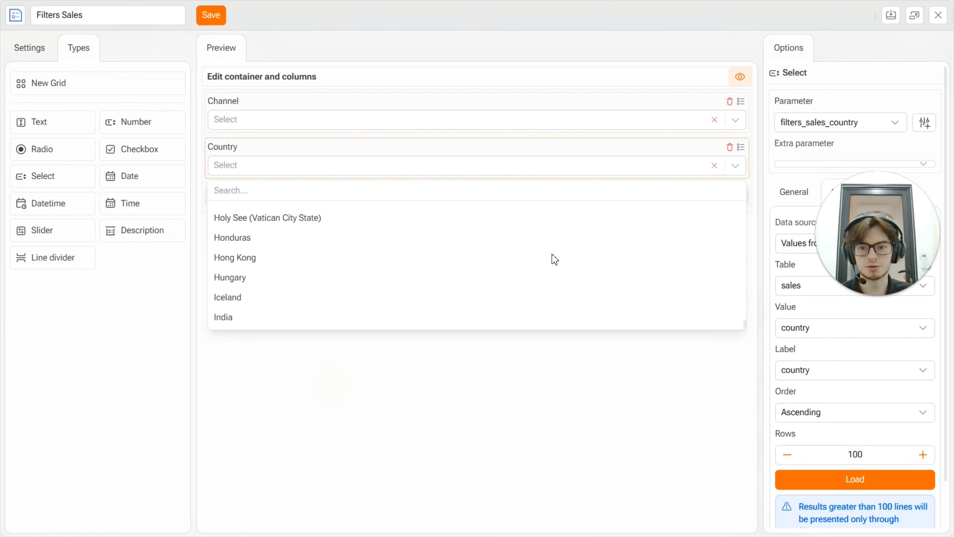
scroll(557, 261, "up", 2)
scroll(556, 261, "up", 10)
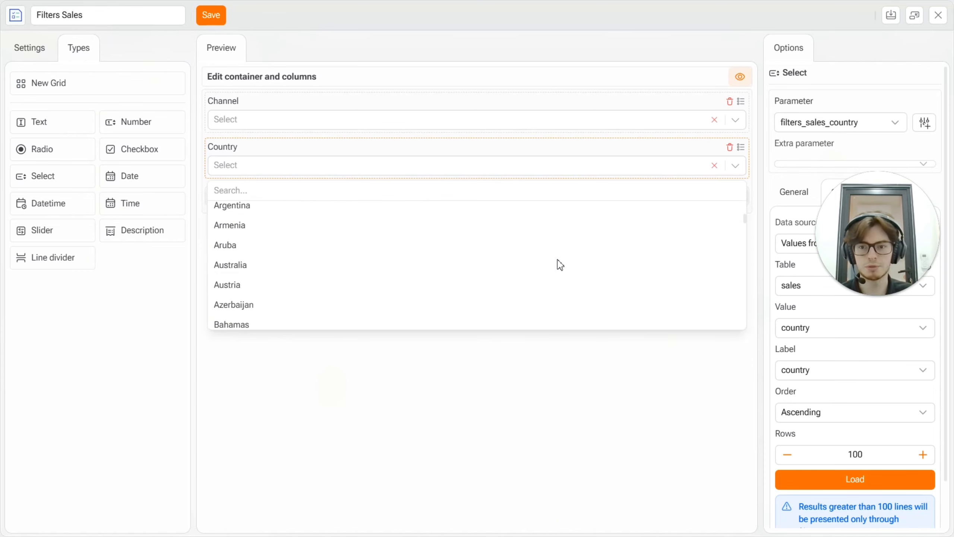
left_click(816, 482)
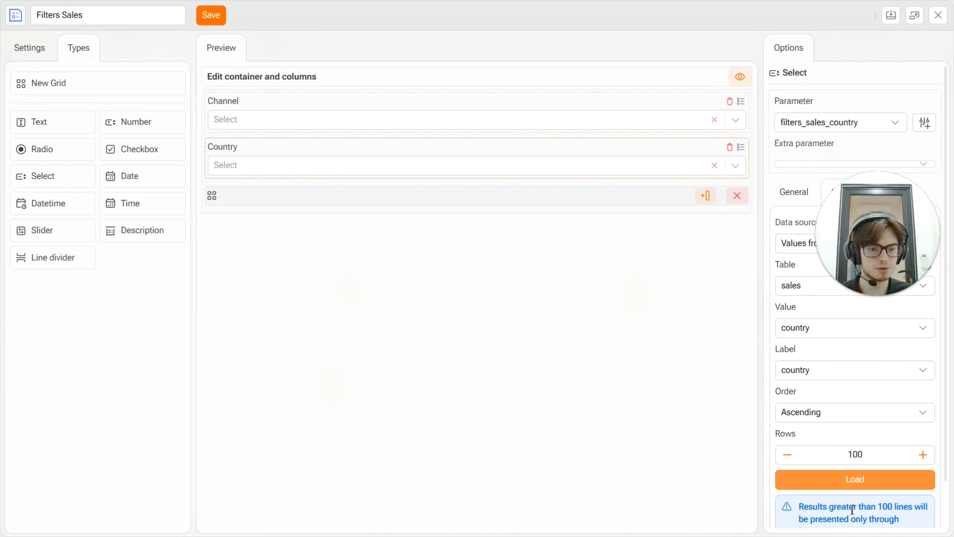
Step: Try to set the number of rows for the Country field to 1000
scroll(854, 511, "down", 2)
double_click(836, 402)
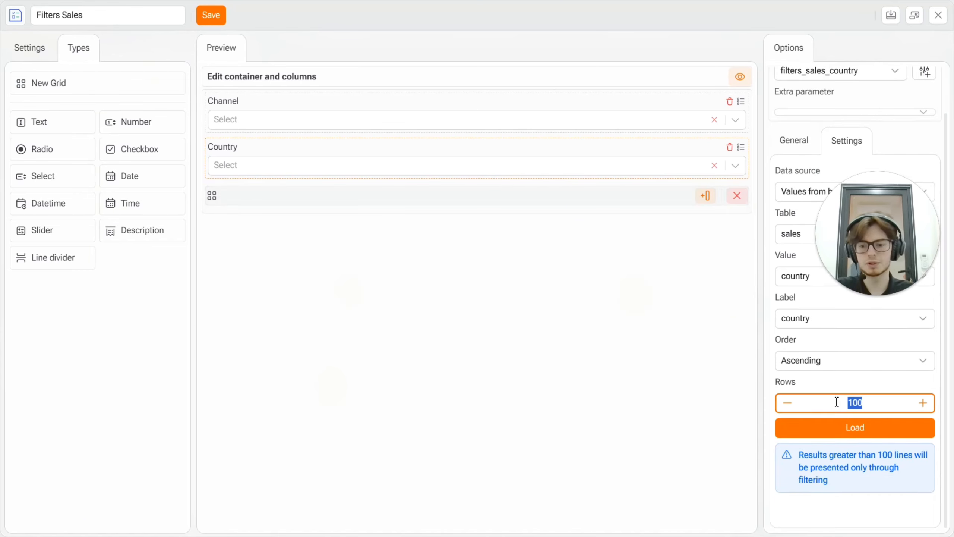
type("1000")
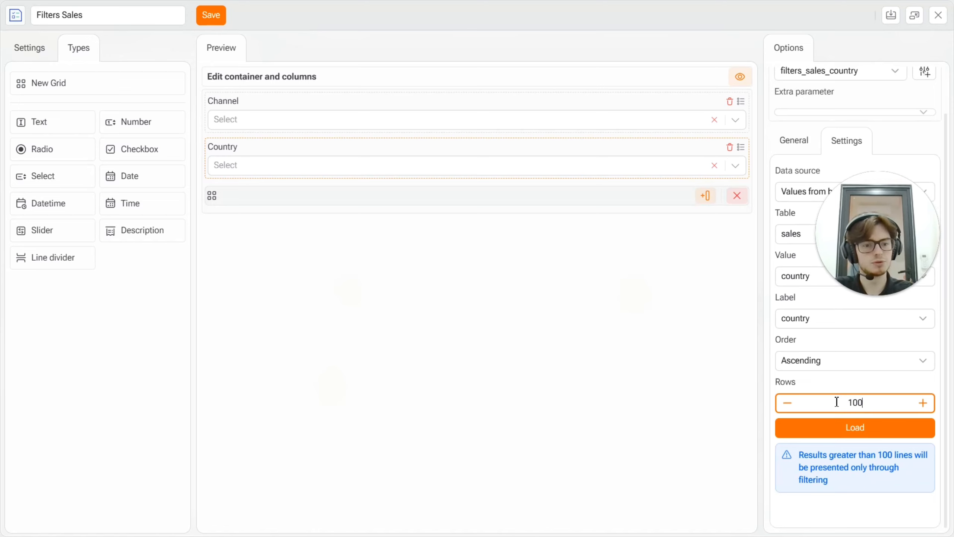
Step: Load the Country field's values with the row limit at 1000
left_click(819, 434)
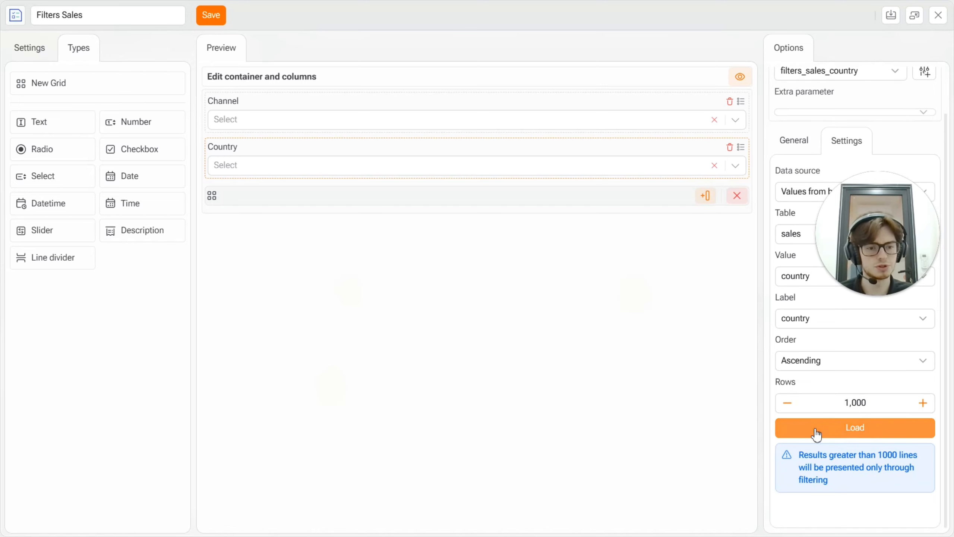
left_click(314, 390)
scroll(846, 329, "up", 2)
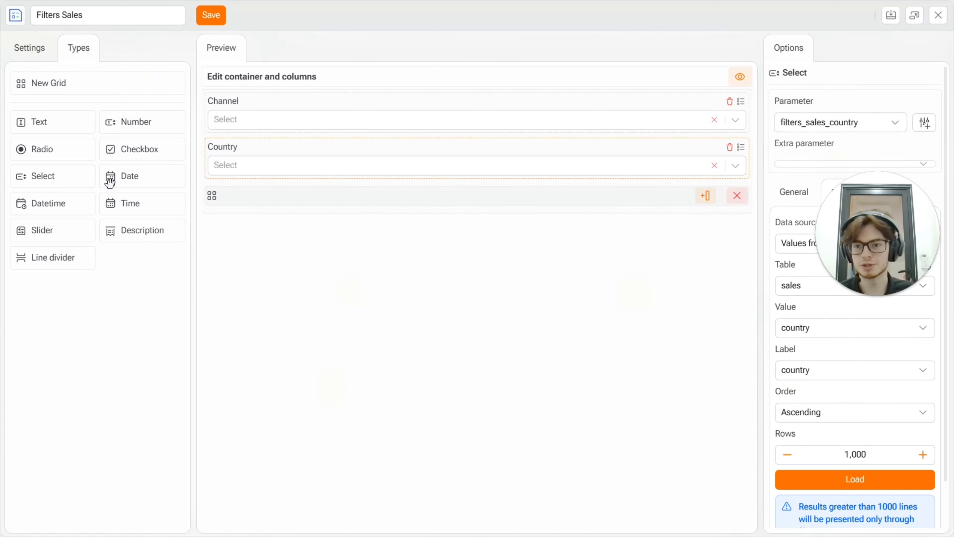
Step: Add a Date field below Country and link it to the filter_sales_date_month_order parameter
left_click_drag(111, 183, 230, 187)
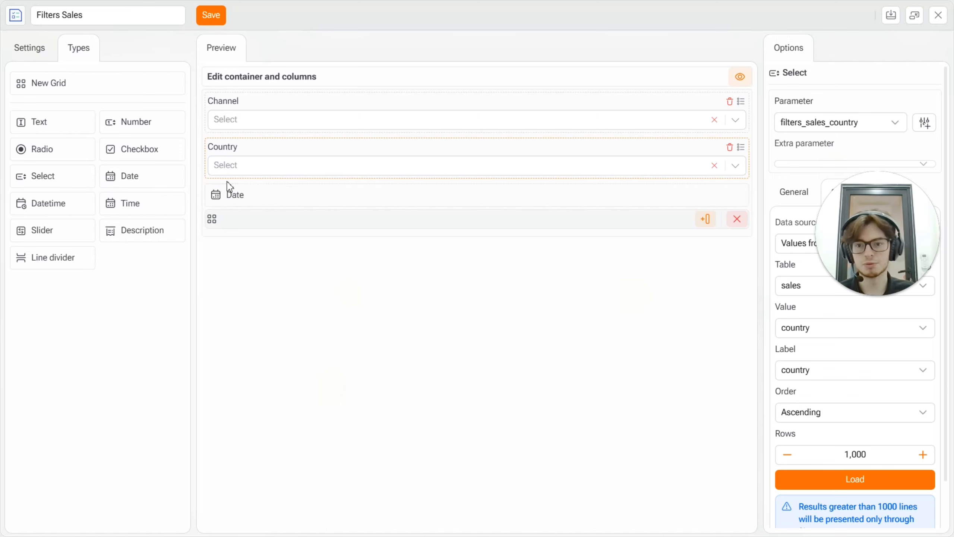
left_click(252, 196)
left_click(841, 122)
type("sal")
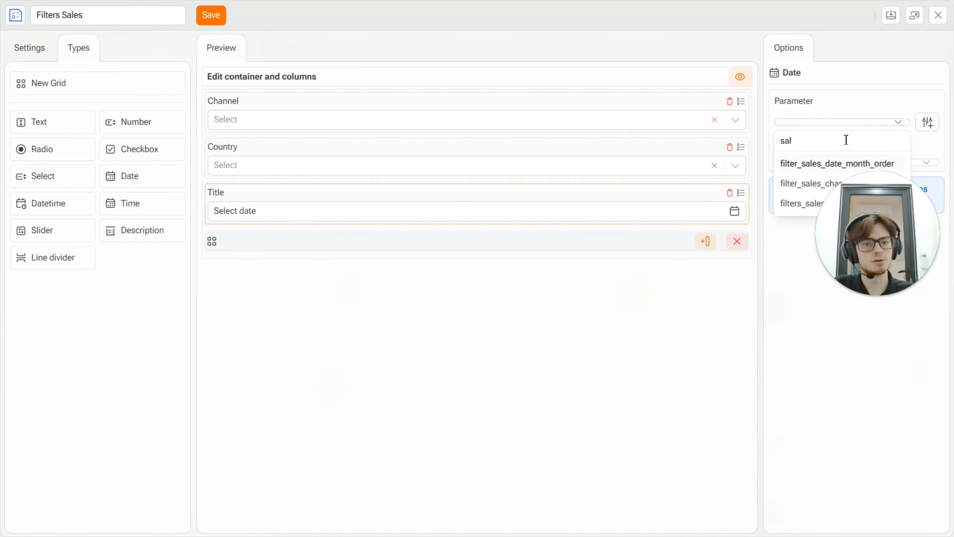
left_click(826, 166)
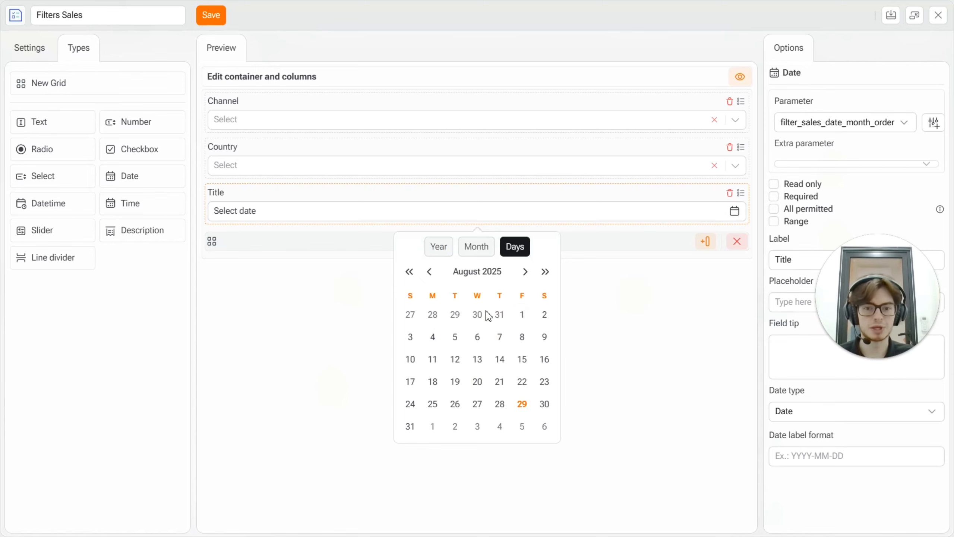
Step: Check the date field's month picker in the preview and set the field's label to Month
left_click(473, 255)
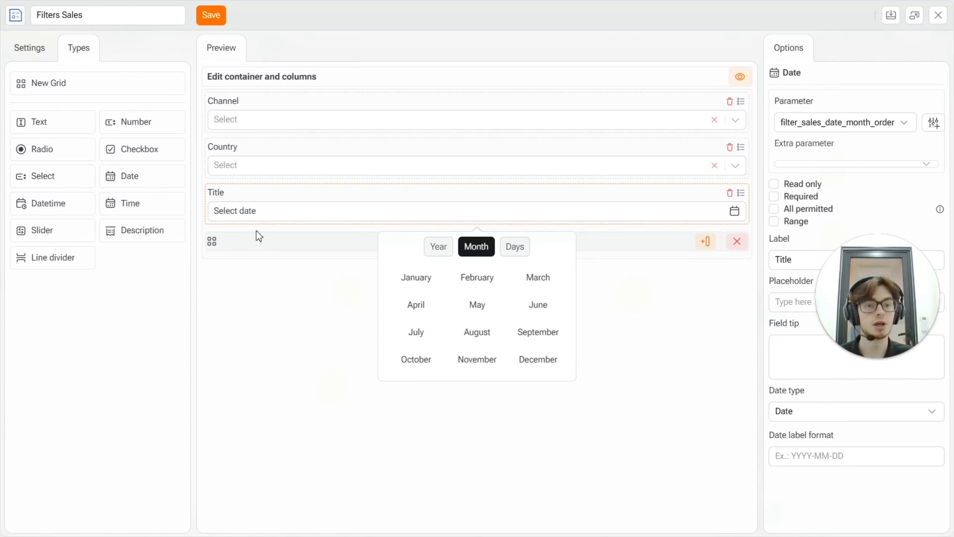
left_click(269, 299)
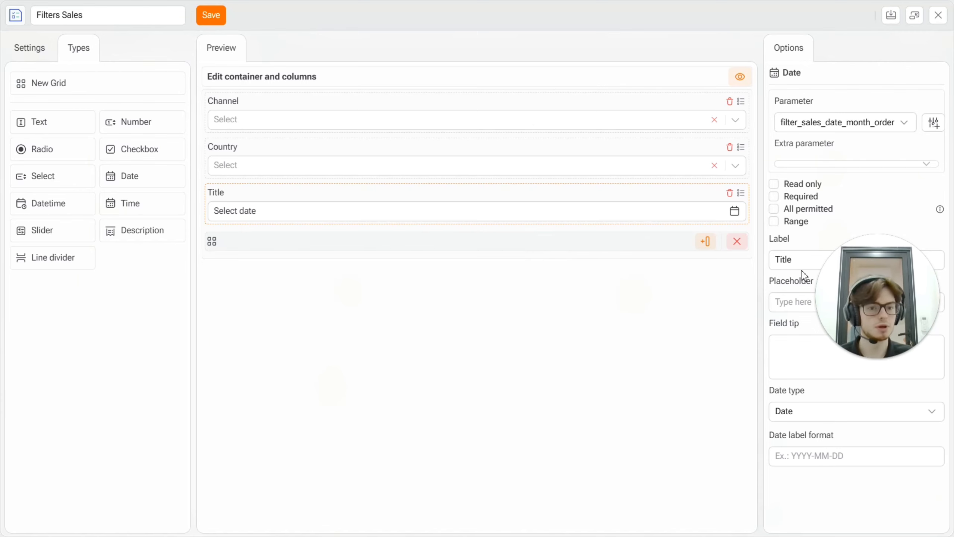
left_click_drag(797, 260, 768, 260)
type("Month")
left_click(613, 418)
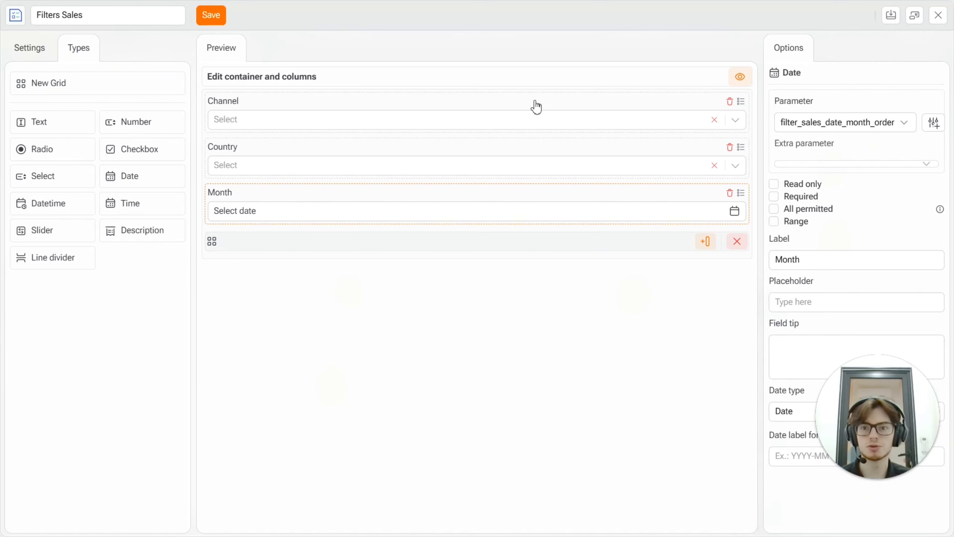
Step: Arrange the Channel, Country and Month fields side by side in three columns and save the form
left_click(740, 79)
left_click(740, 78)
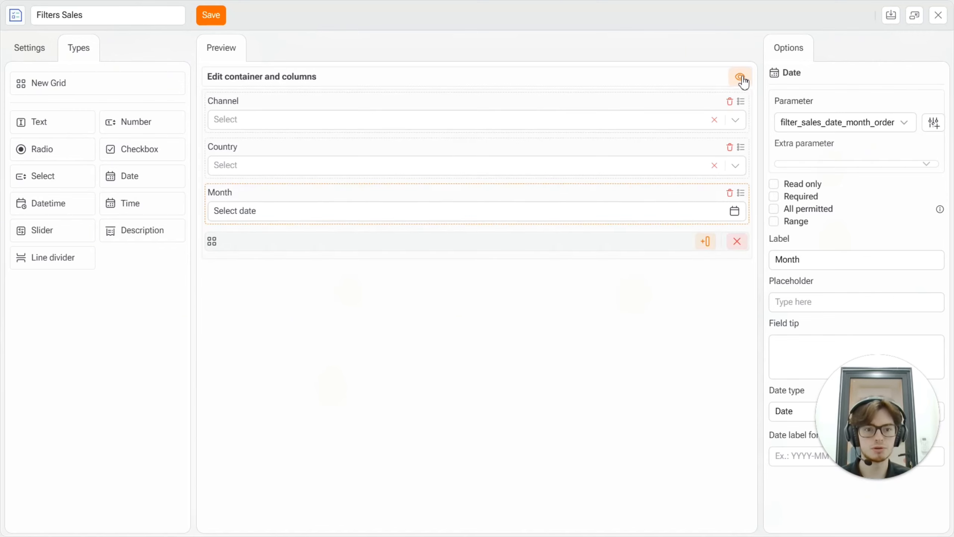
left_click(708, 242)
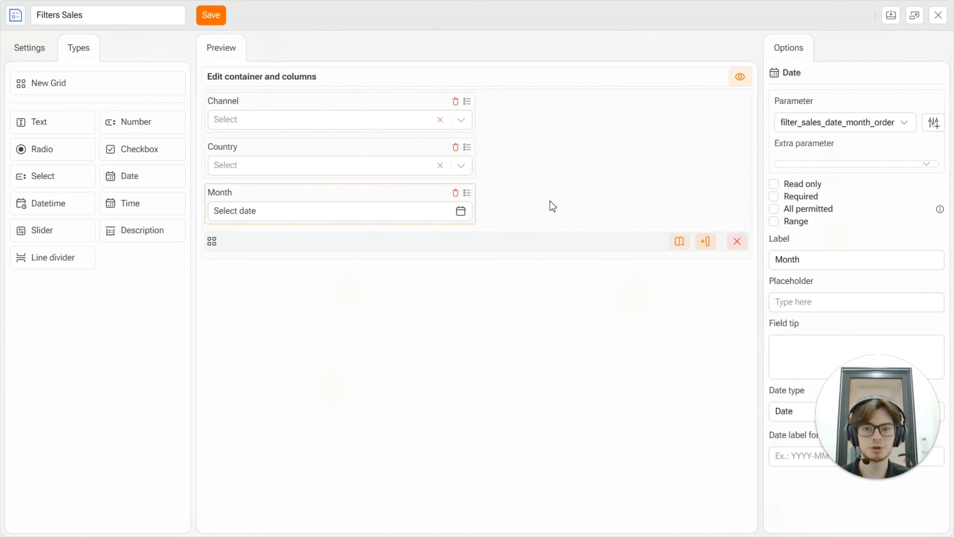
left_click(706, 242)
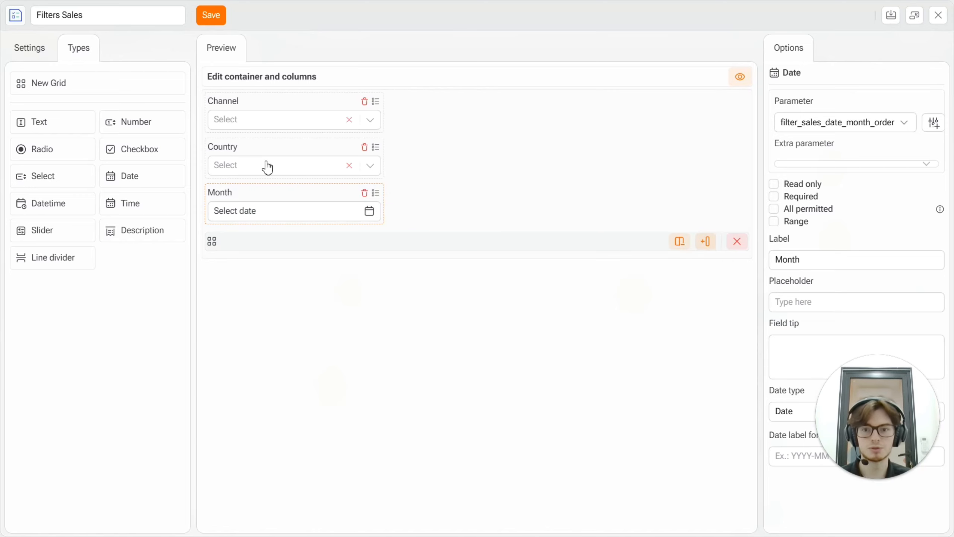
left_click_drag(247, 151, 434, 124)
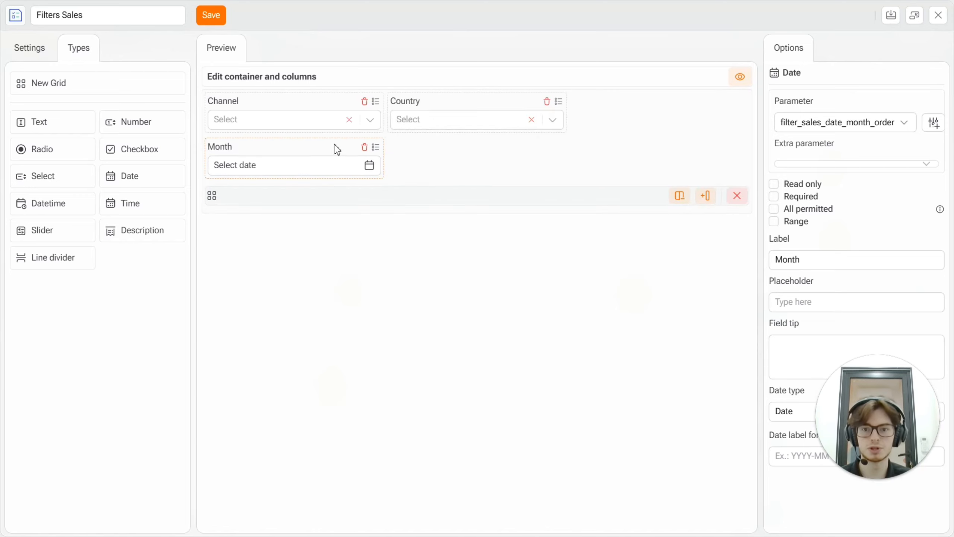
left_click_drag(325, 149, 655, 115)
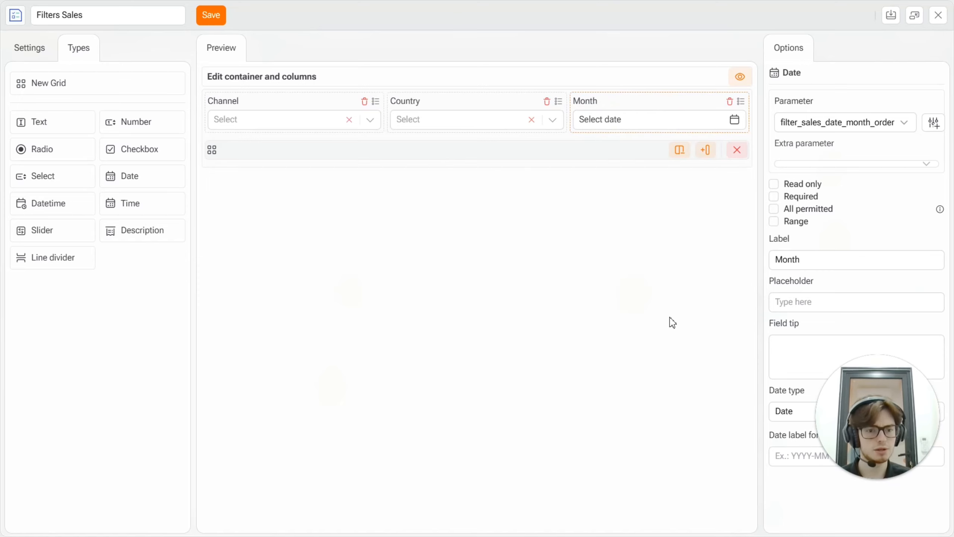
left_click(217, 23)
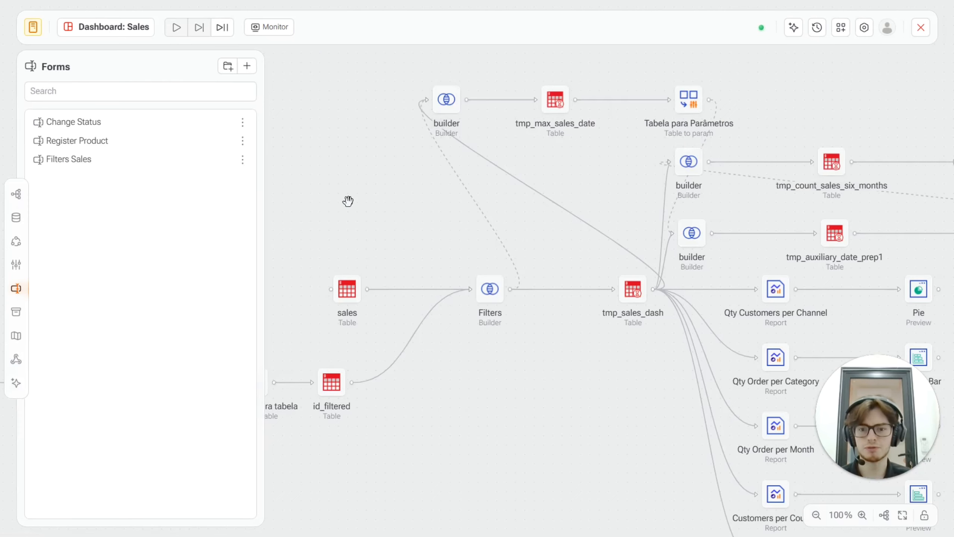
Step: Add a Form task from the Delivery category to the Sales dashboard flow
left_click_drag(348, 201, 417, 222)
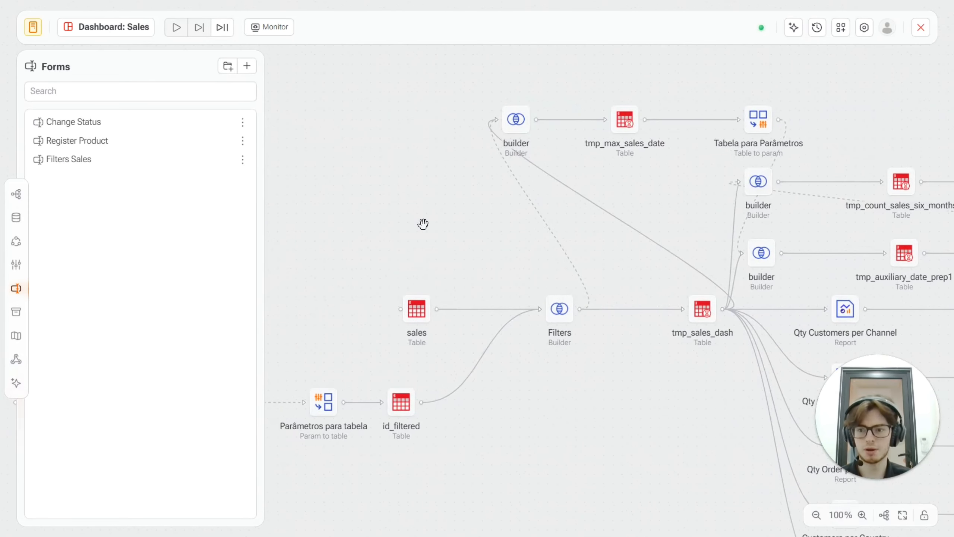
left_click(15, 244)
scroll(120, 319, "down", 2)
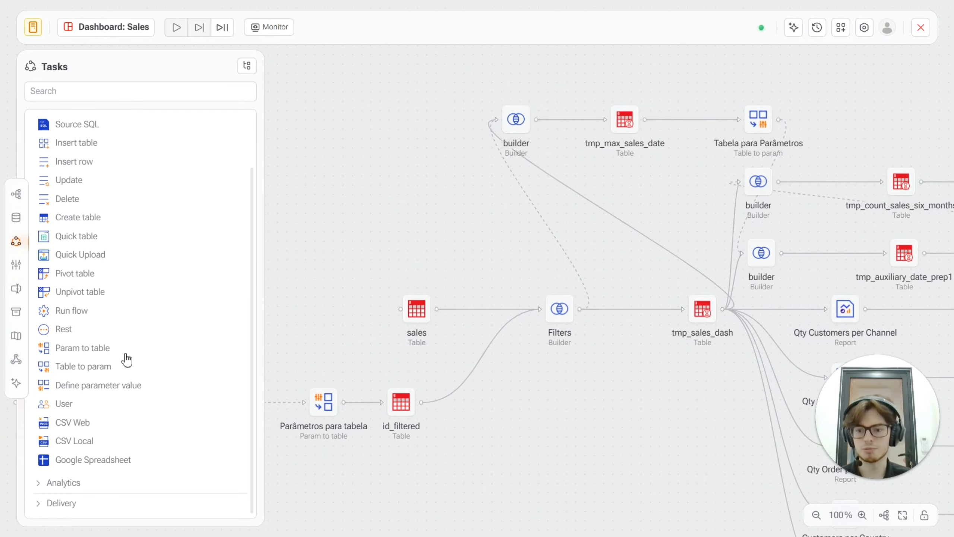
left_click(65, 483)
scroll(145, 422, "down", 4)
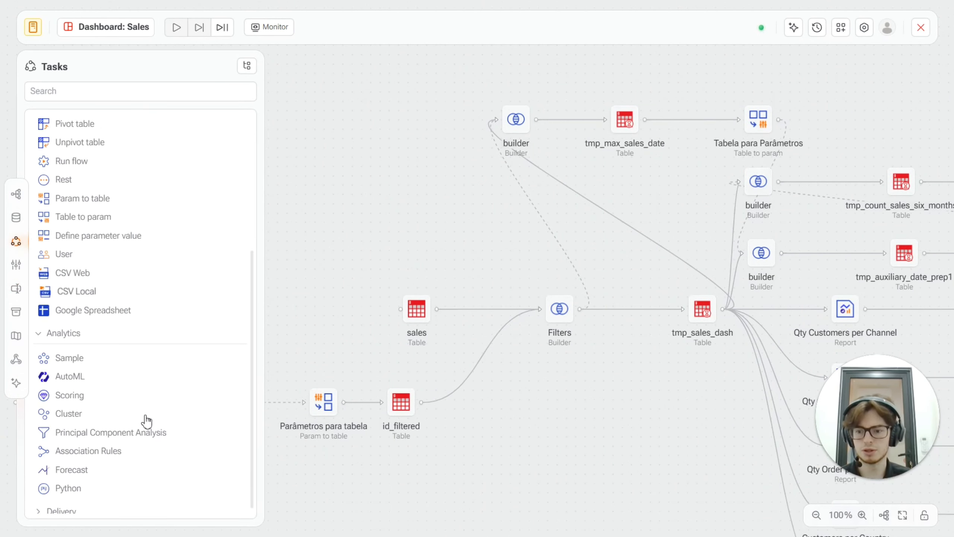
left_click(70, 326)
left_click(61, 382)
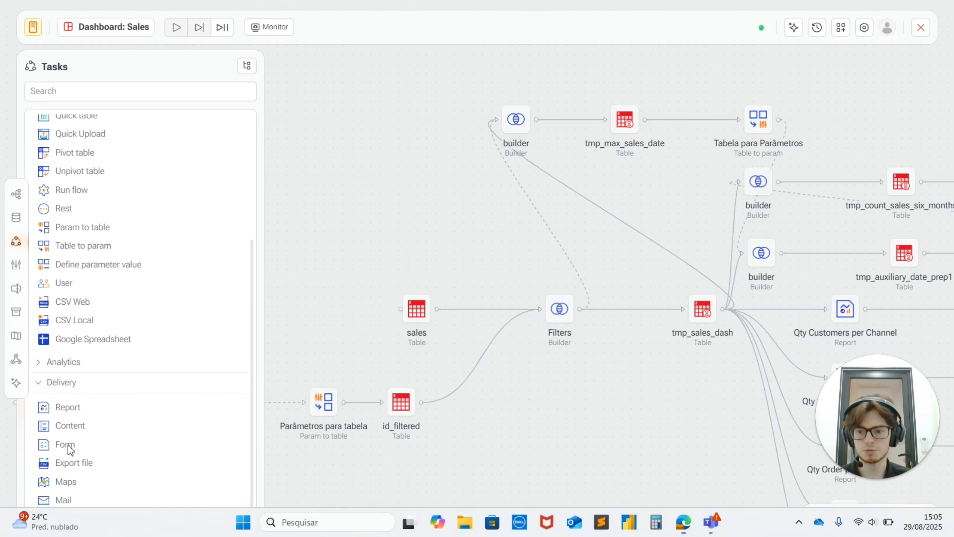
left_click(79, 447)
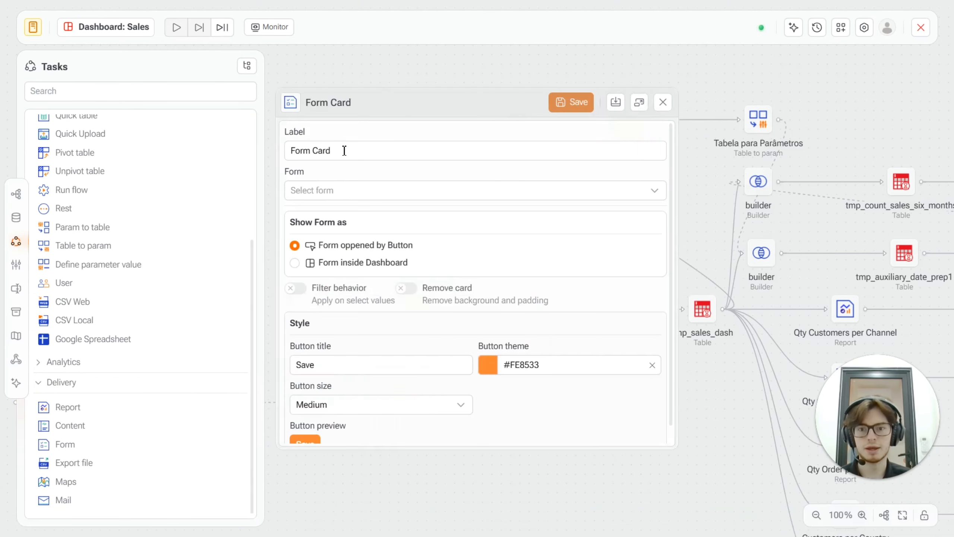
Step: Label the form card Filters and assign the Filters Sales form to it
left_click_drag(344, 151, 285, 160)
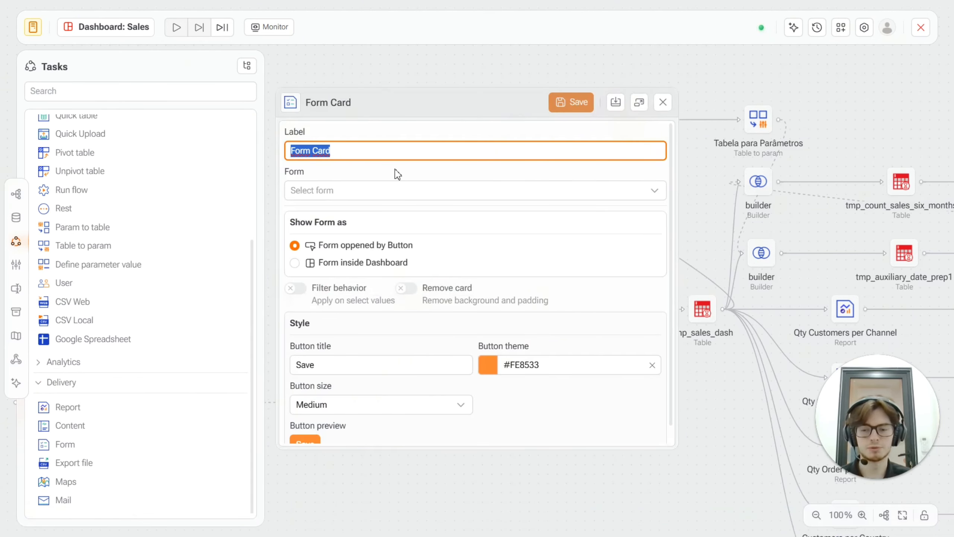
type("Filters")
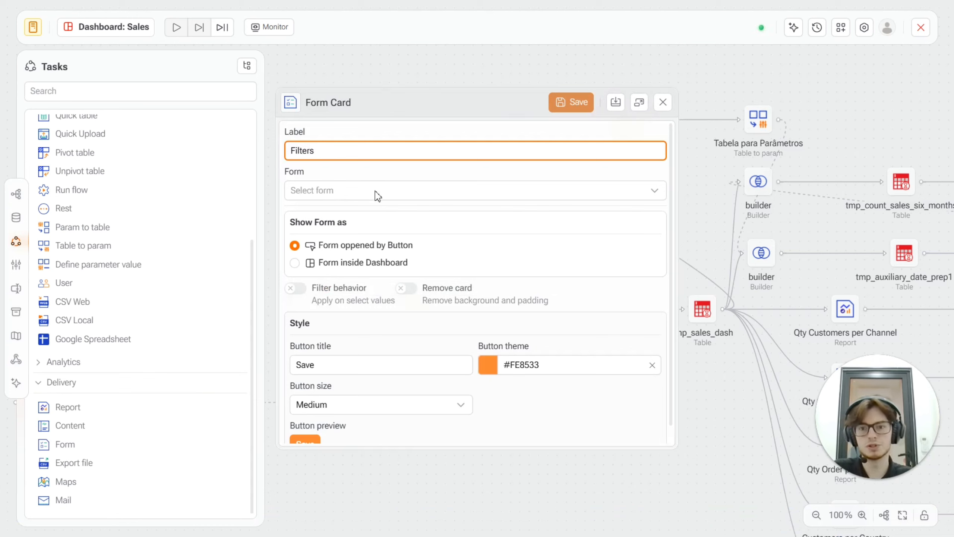
left_click(378, 195)
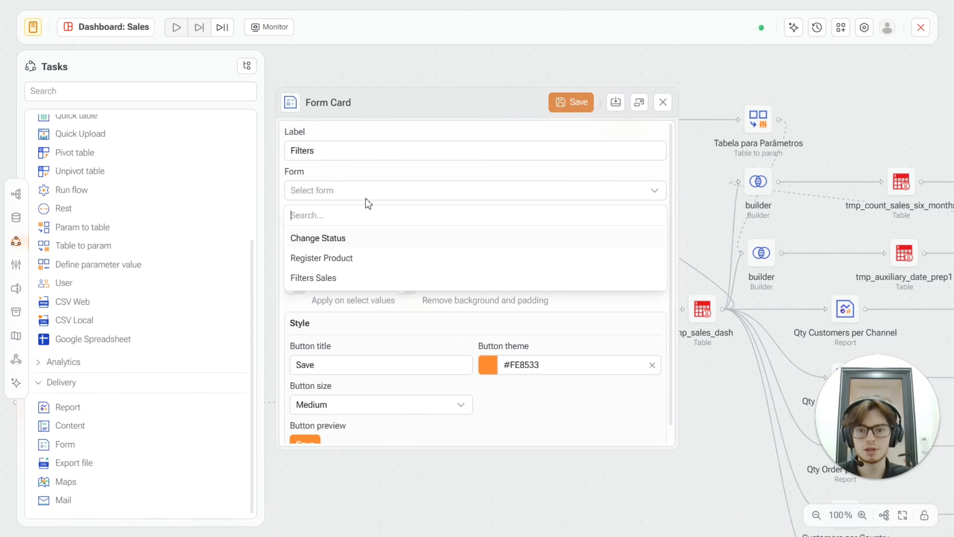
left_click(327, 278)
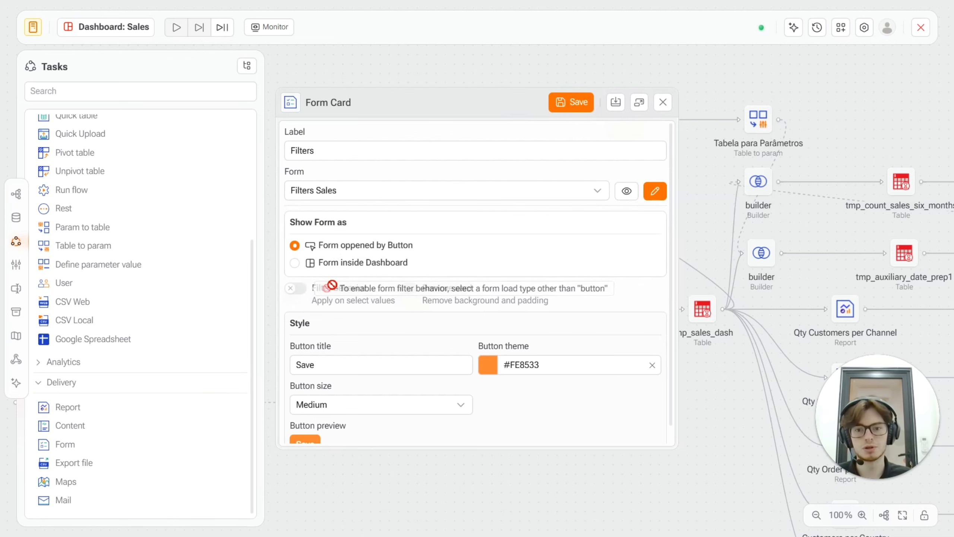
Step: Show the form inside the dashboard with filter behavior enabled, and place the saved card above the sales table
left_click(297, 263)
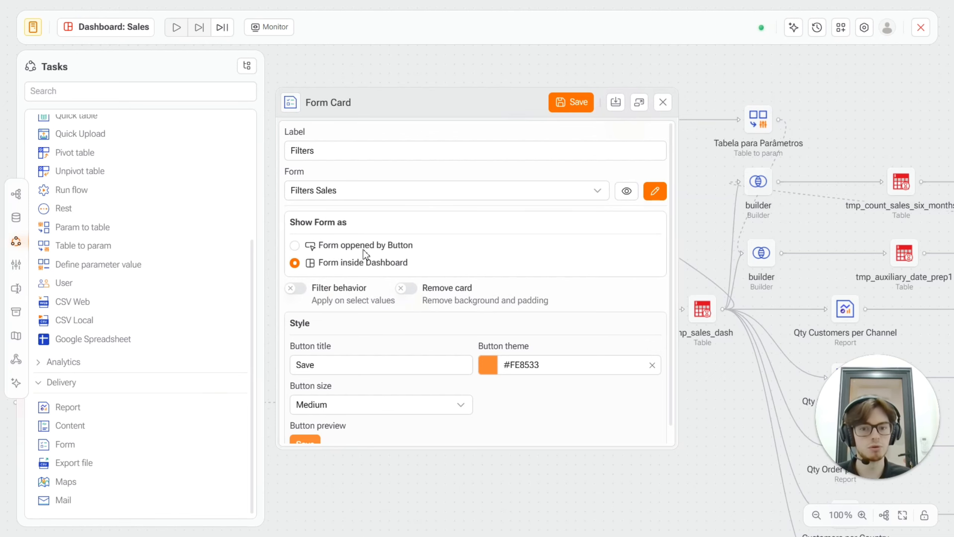
scroll(354, 301, "down", 1)
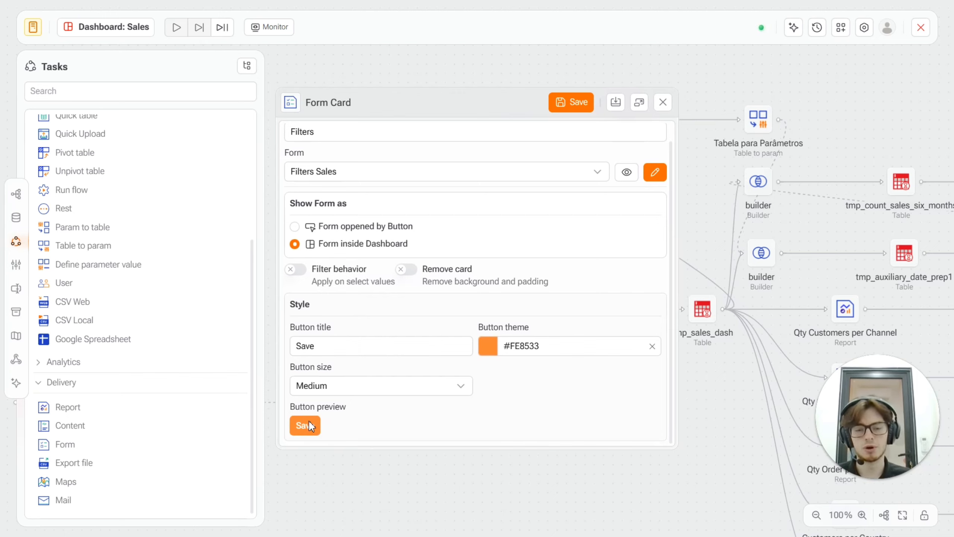
left_click(298, 270)
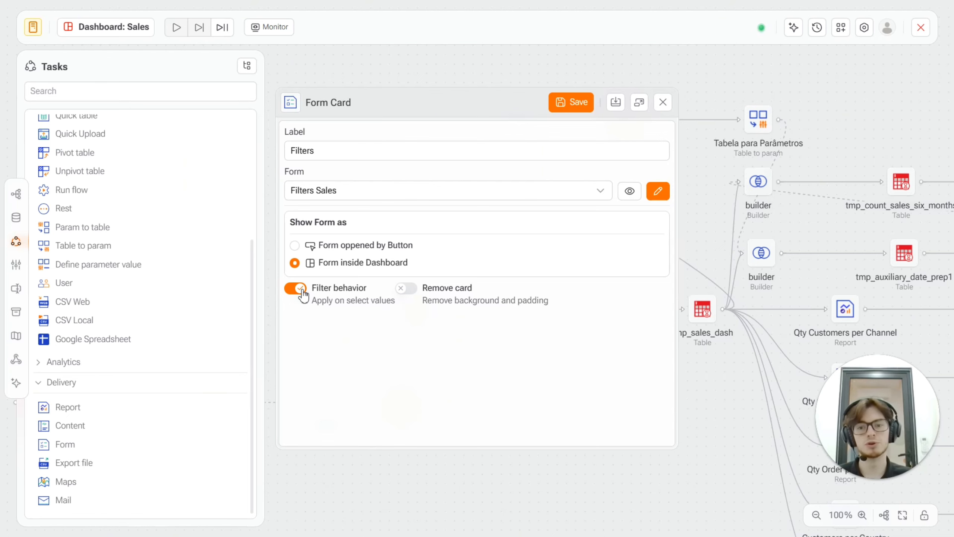
left_click(303, 292)
scroll(484, 402, "down", 1)
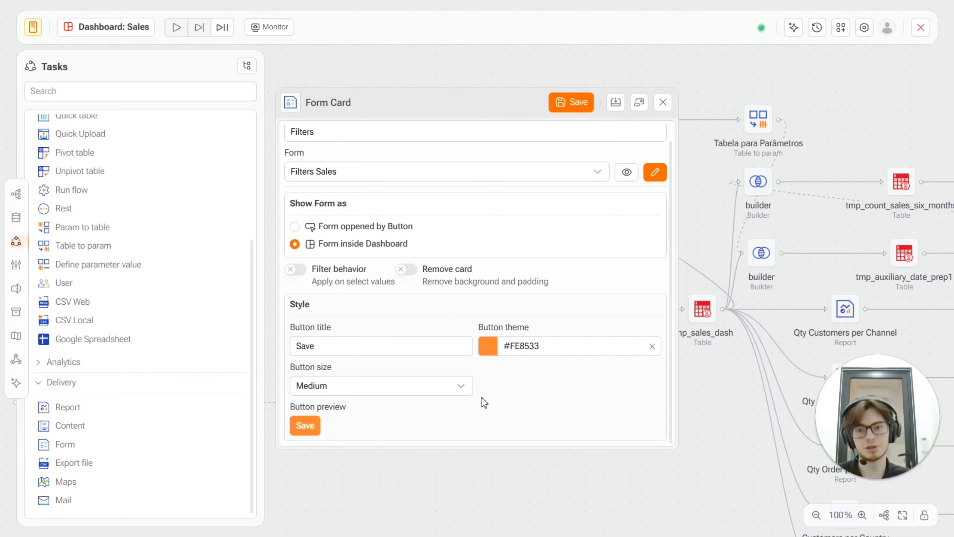
left_click(293, 270)
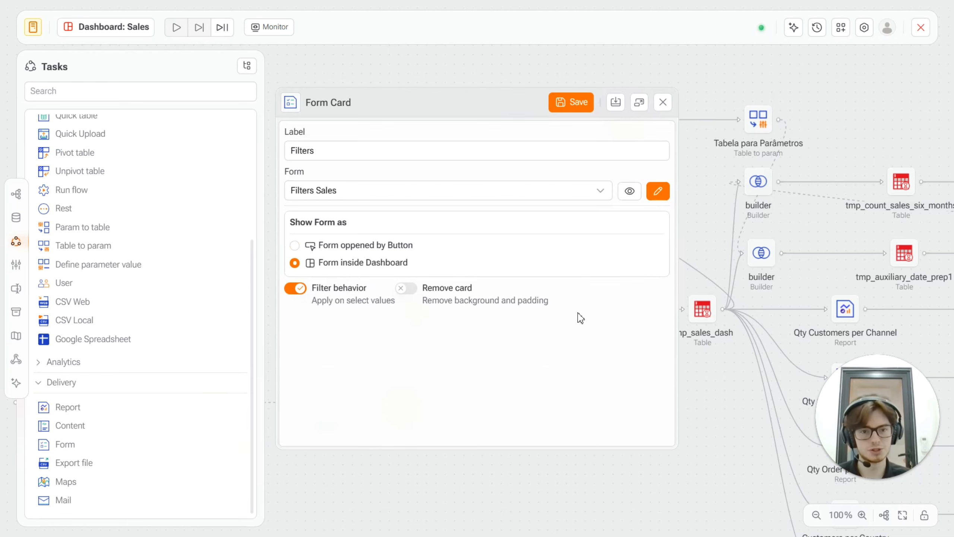
left_click(563, 110)
left_click_drag(557, 247, 410, 133)
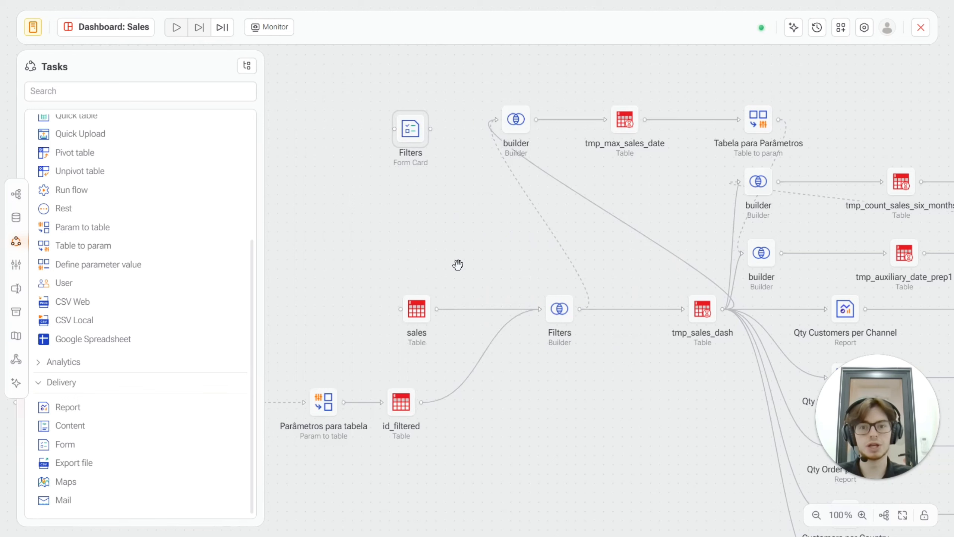
Step: Open the Filters builder at full height and add channel, order_date_month and country to its filter conditions
left_click(563, 312)
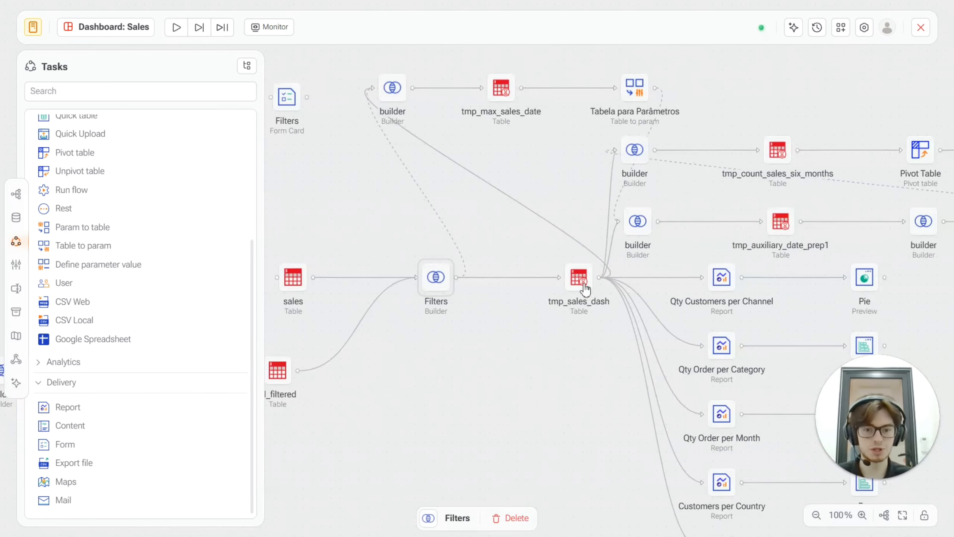
double_click(435, 277)
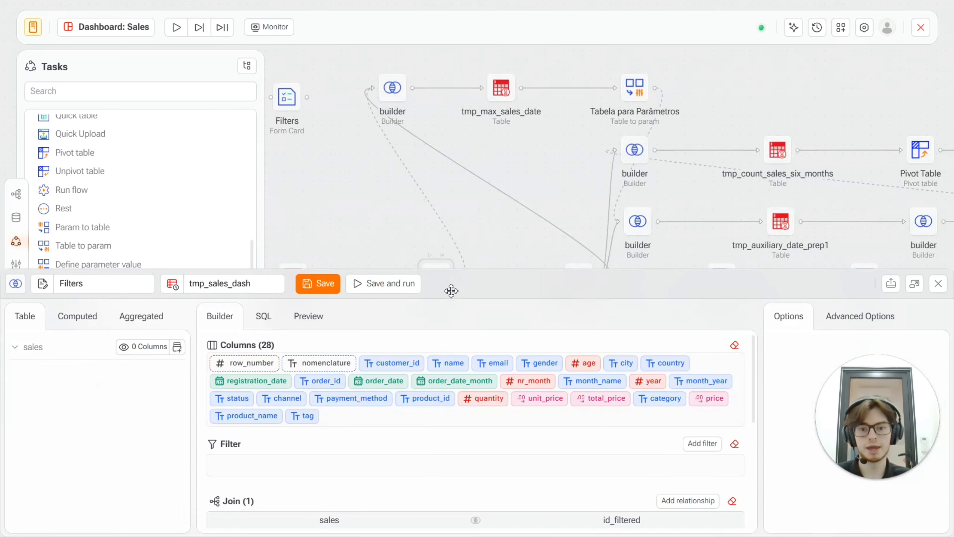
left_click_drag(437, 271, 450, 12)
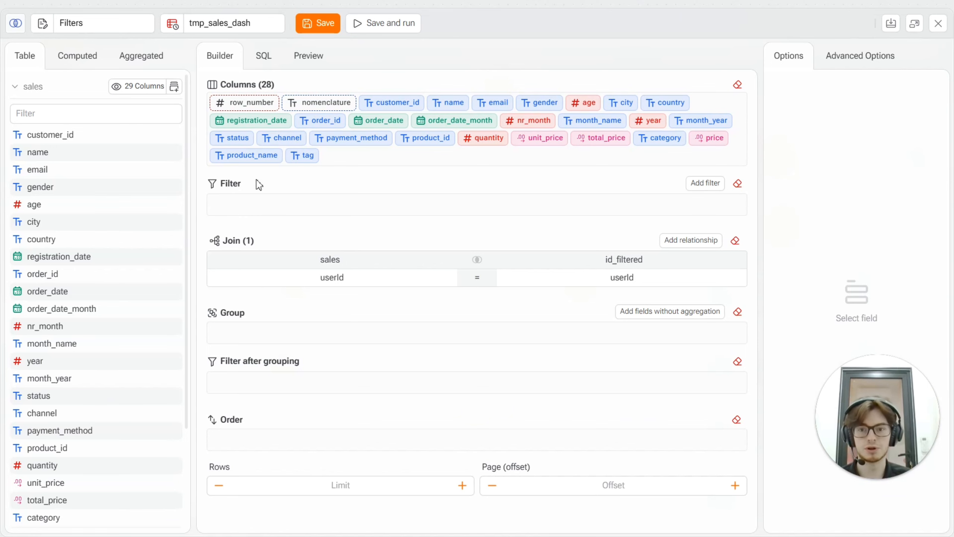
left_click_drag(287, 138, 252, 207)
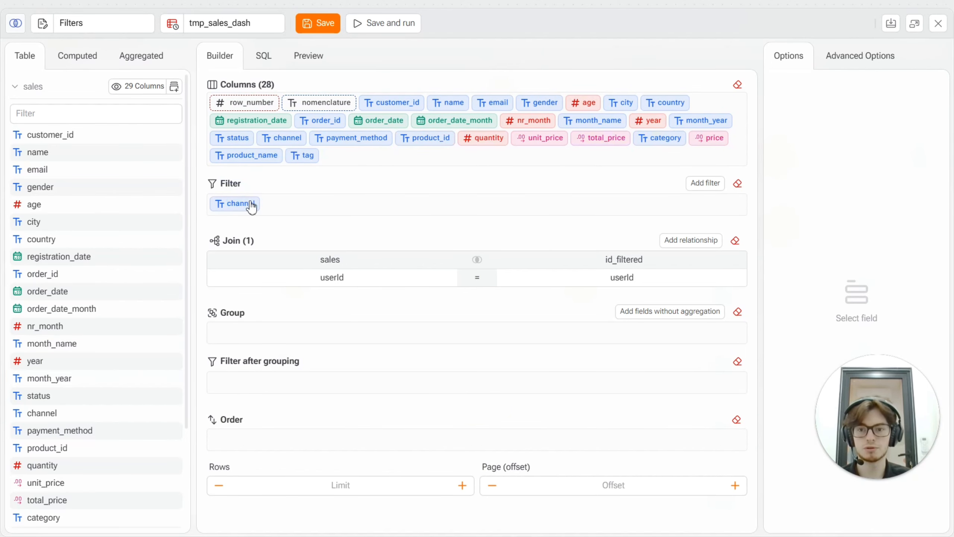
left_click_drag(455, 120, 389, 209)
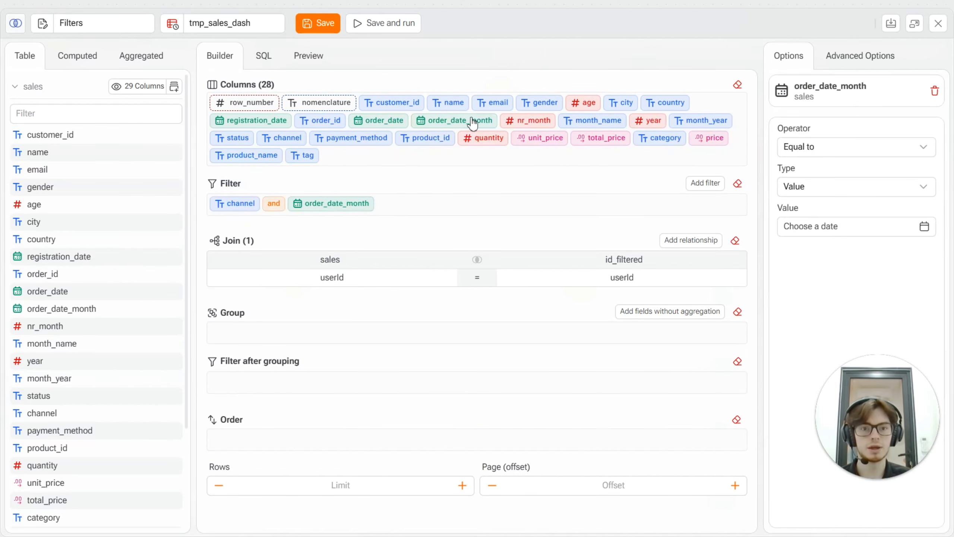
left_click_drag(653, 107, 367, 210)
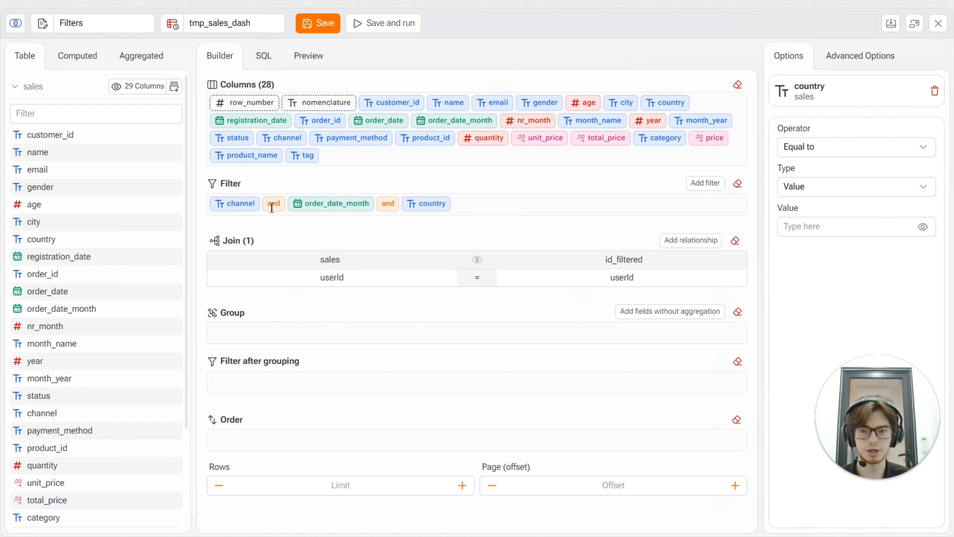
Step: Set the channel filter condition to compare against the filter_sales_channel parameter instead of a fixed value
left_click(251, 207)
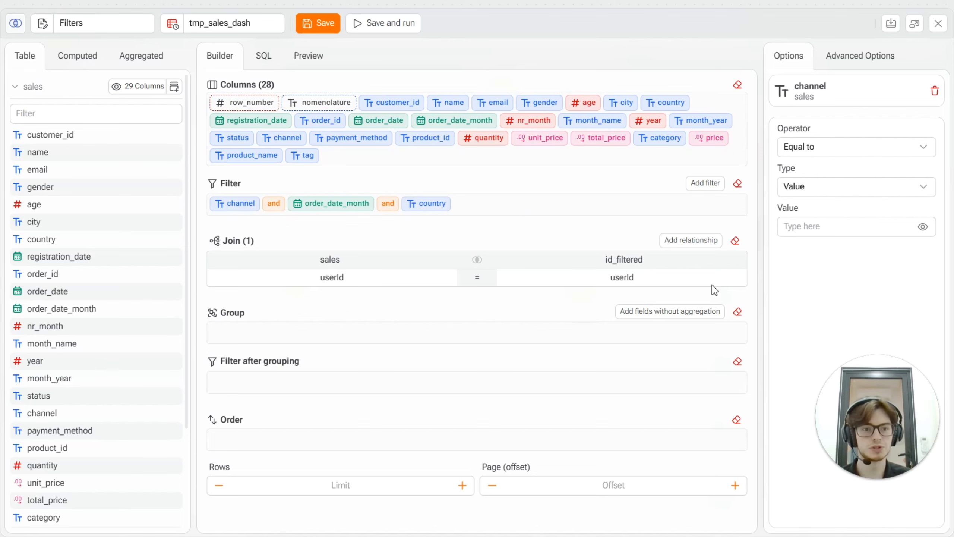
left_click(820, 193)
left_click(807, 255)
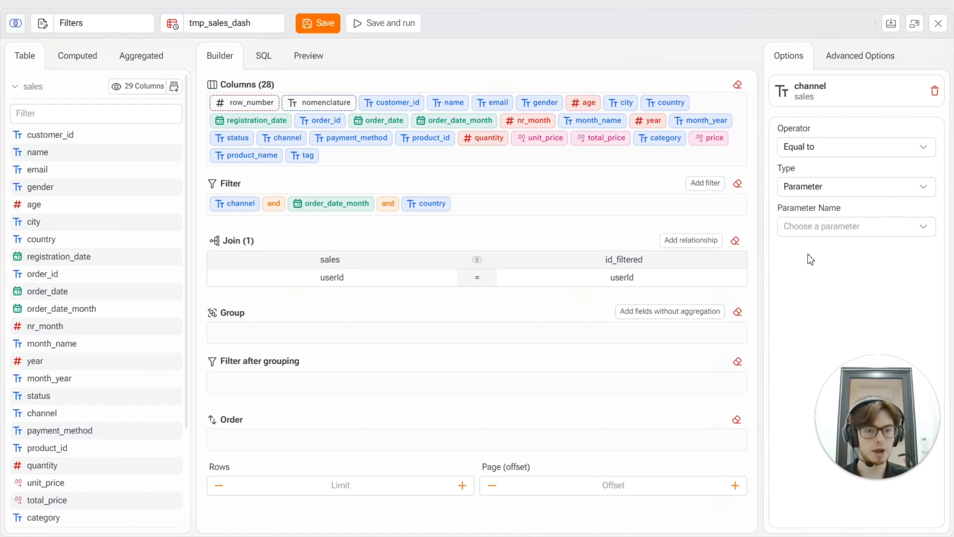
left_click(827, 228)
type("sal")
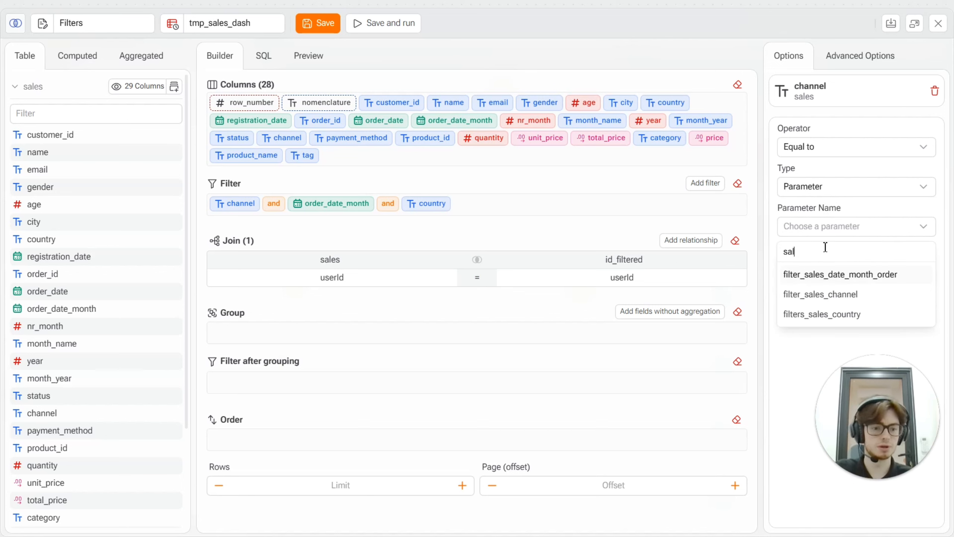
left_click(822, 295)
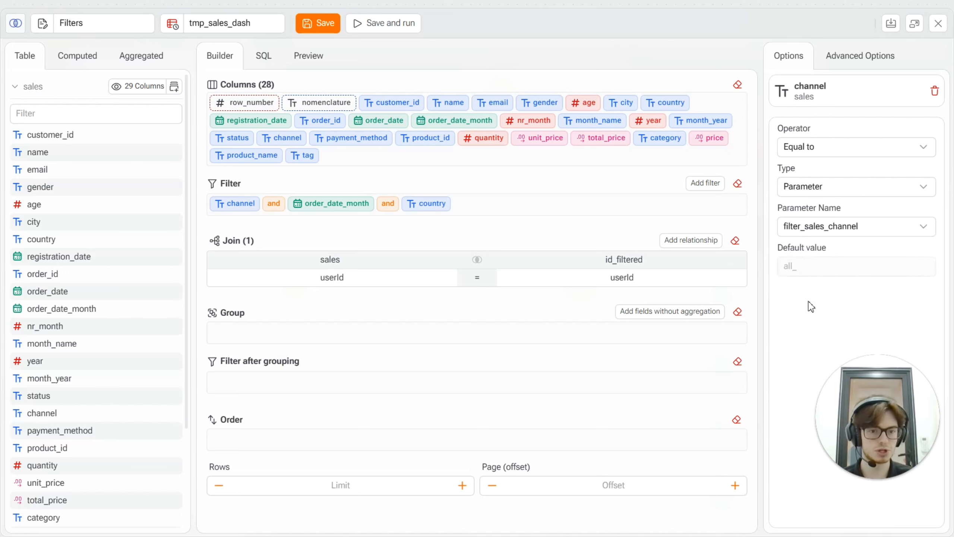
Step: Make the order_date_month filter condition use the filter_sales_date_month_order parameter
left_click(337, 210)
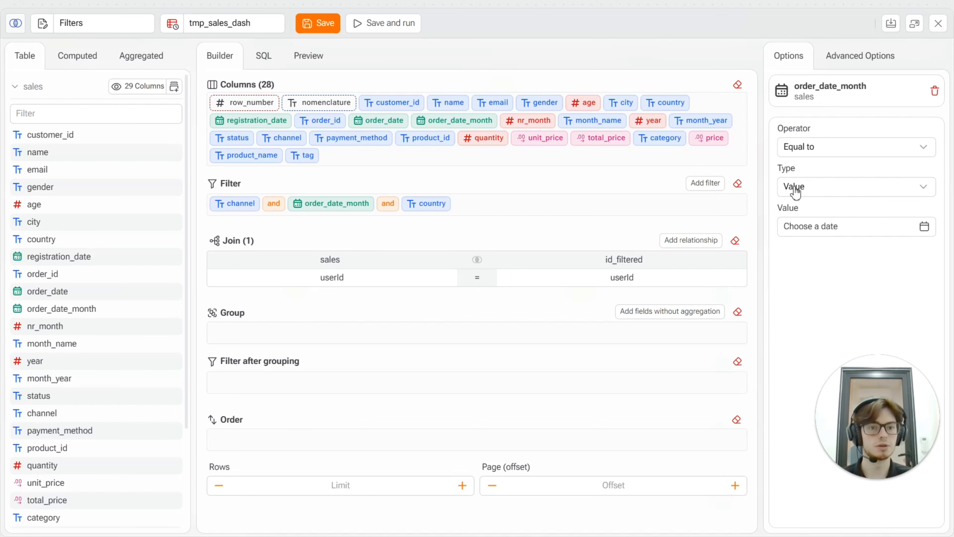
left_click(820, 187)
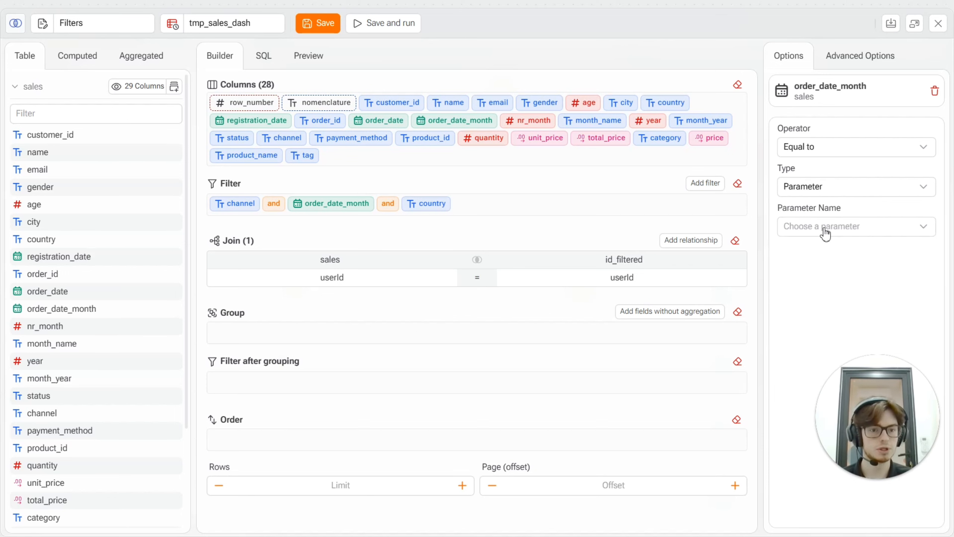
left_click(824, 234)
type("sal")
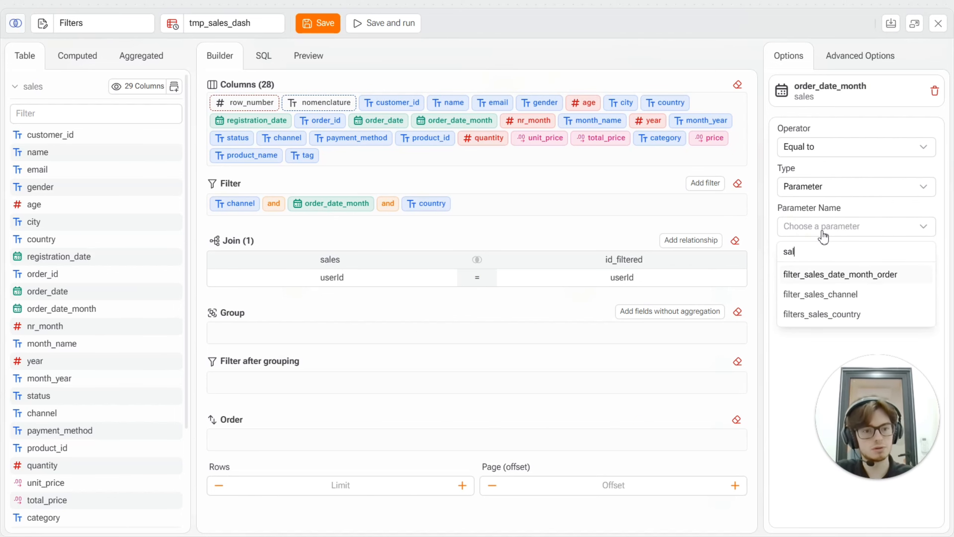
left_click(825, 273)
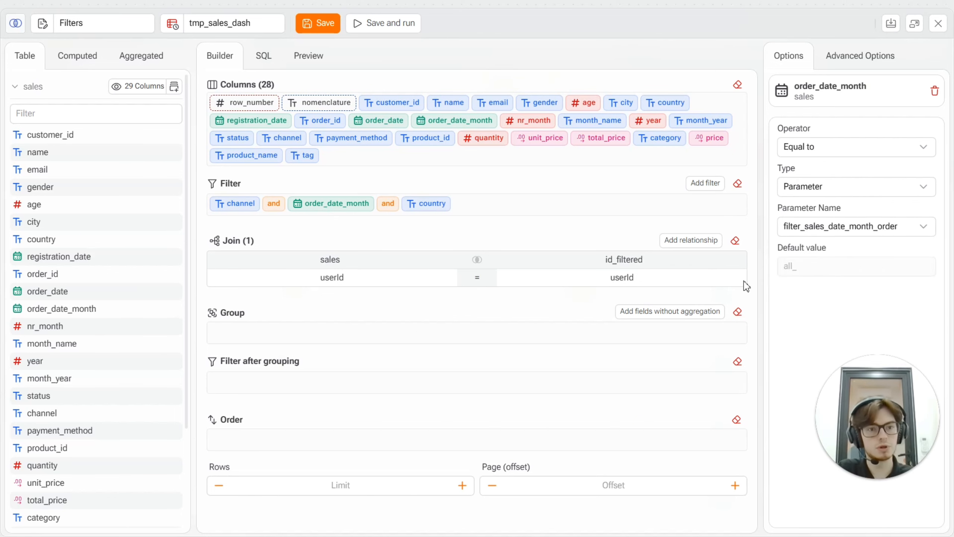
Step: Make the country filter condition use the filters_sales_country parameter and save the Filters builder
left_click(431, 205)
left_click(825, 183)
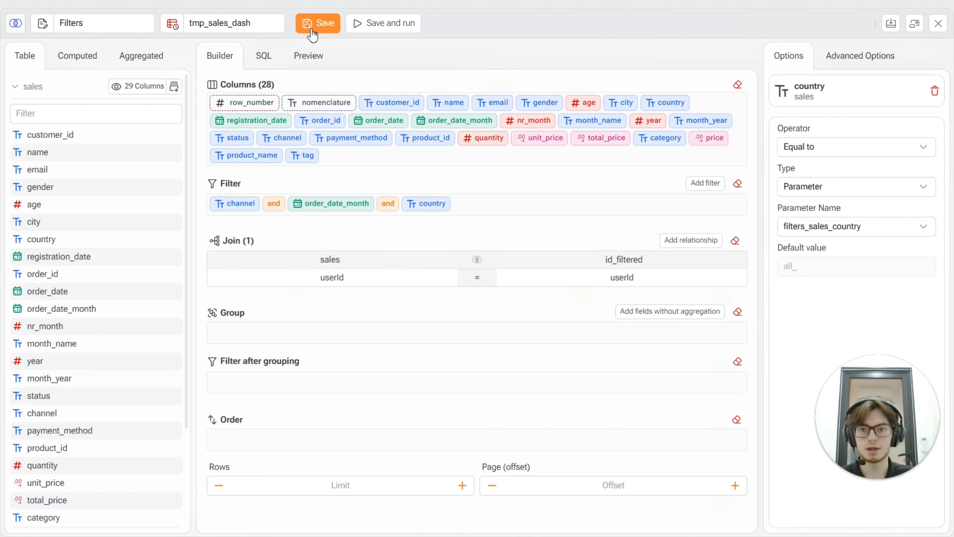
left_click(312, 30)
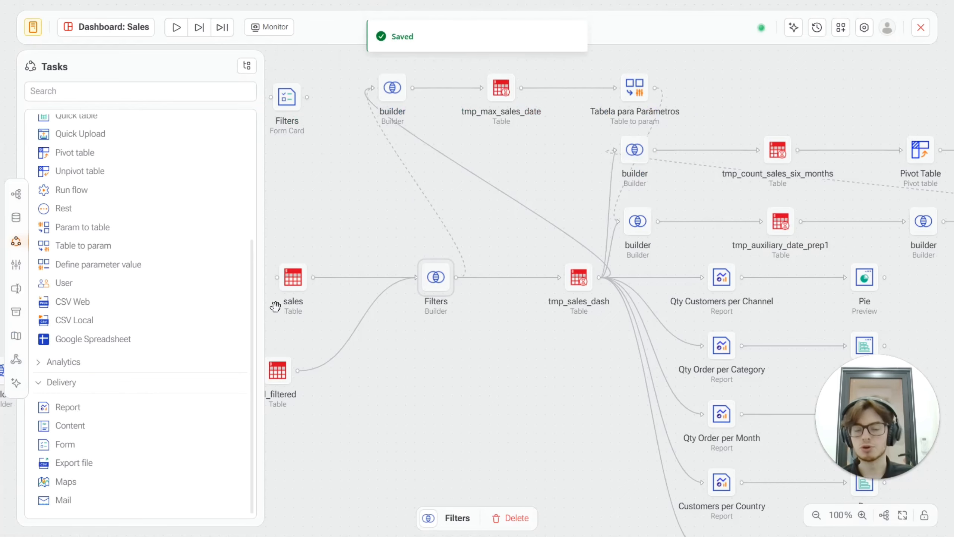
left_click_drag(425, 387, 459, 387)
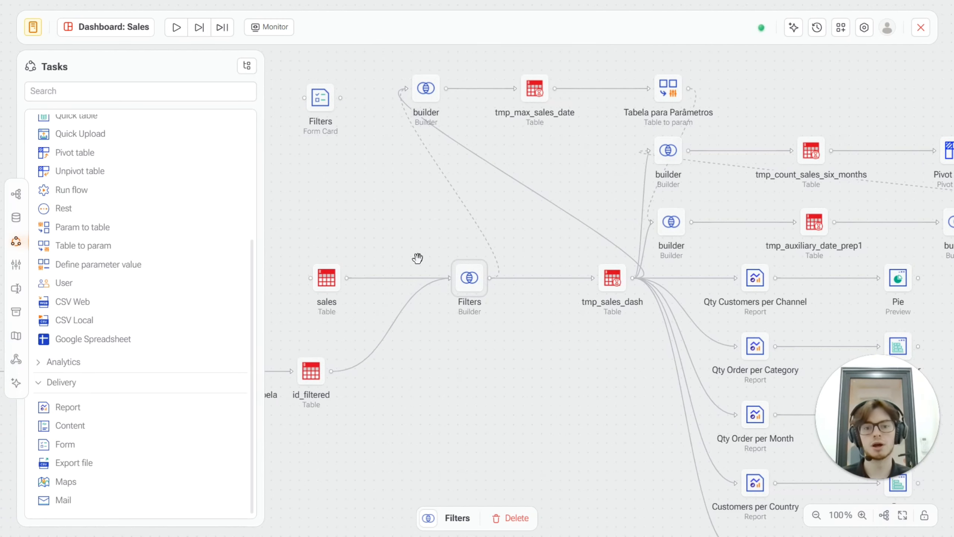
mouse_move(468, 293)
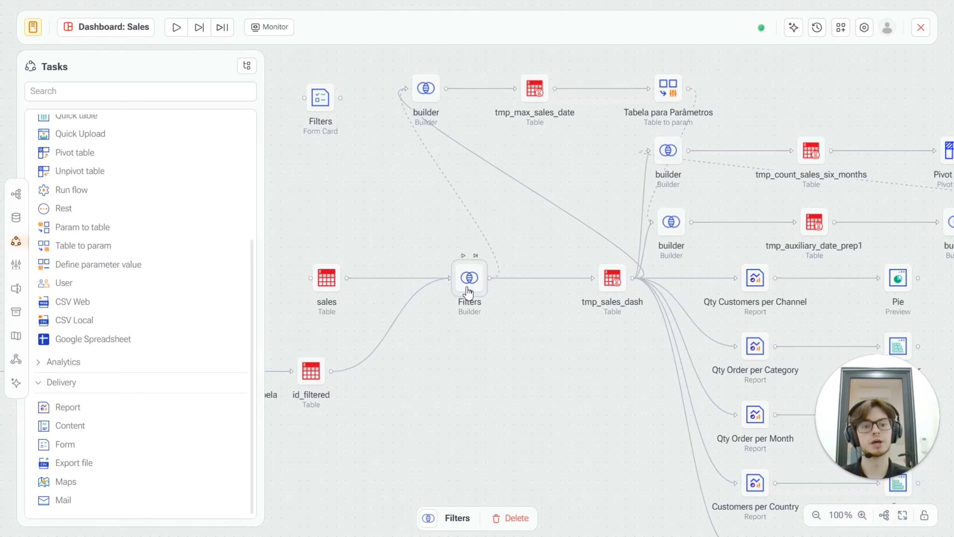
left_click_drag(637, 416, 444, 336)
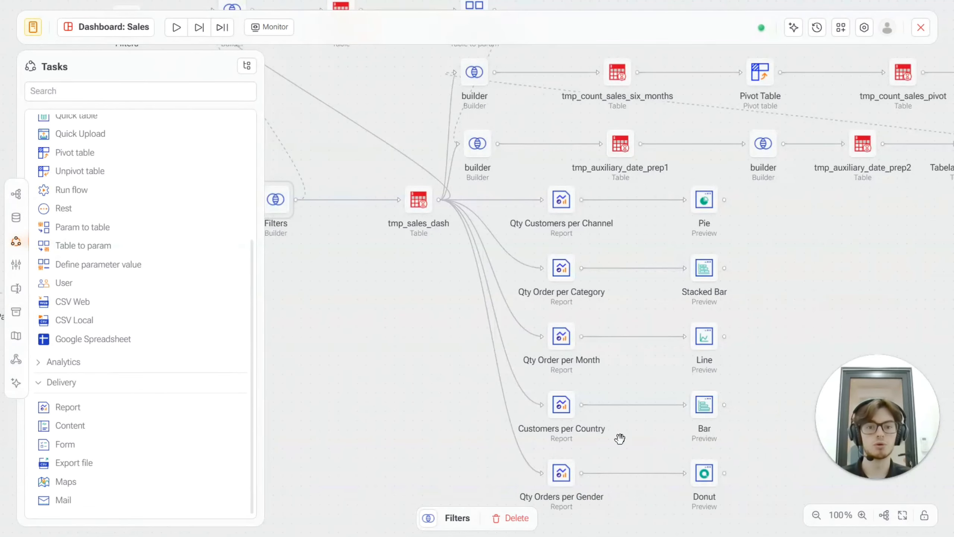
left_click_drag(453, 375, 613, 440)
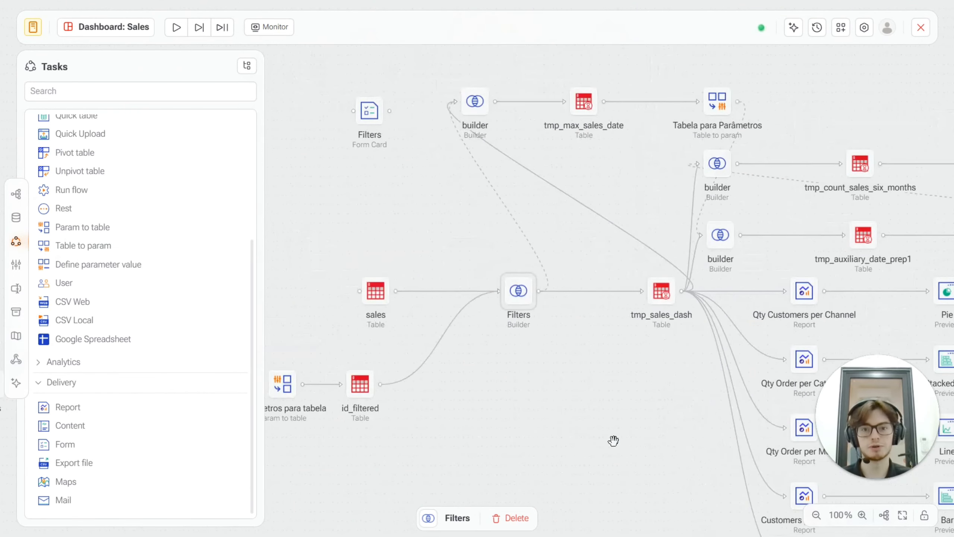
Step: Open the Sales dashboard view, place the Filters form directly below the header banner, and shrink its height to fit the fields
left_click(842, 29)
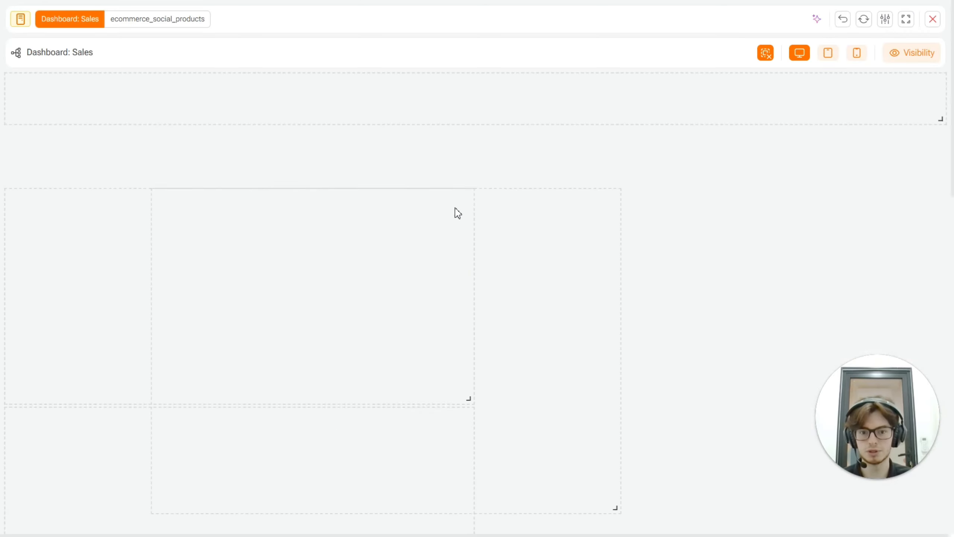
scroll(569, 285, "down", 8)
scroll(569, 284, "down", 15)
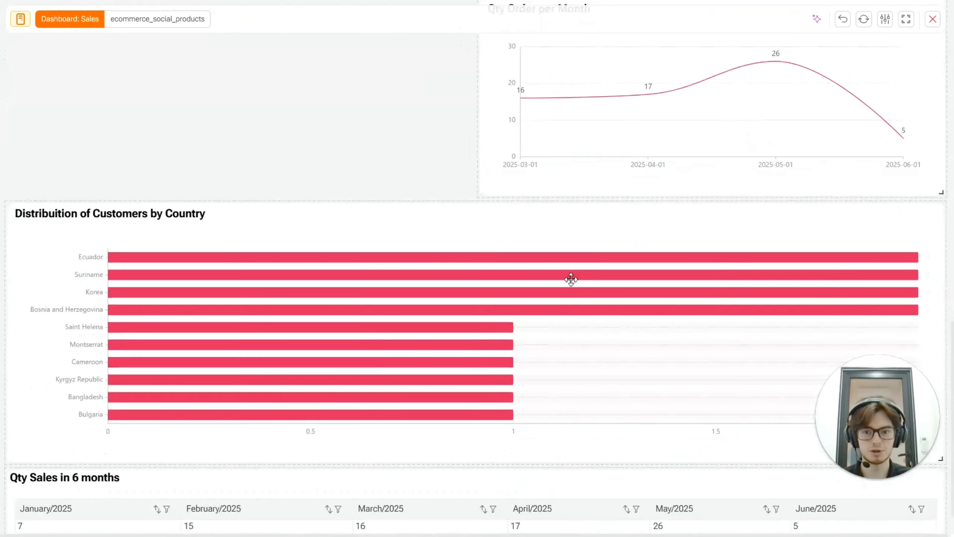
scroll(571, 277, "up", 13)
left_click_drag(574, 299, 611, 178)
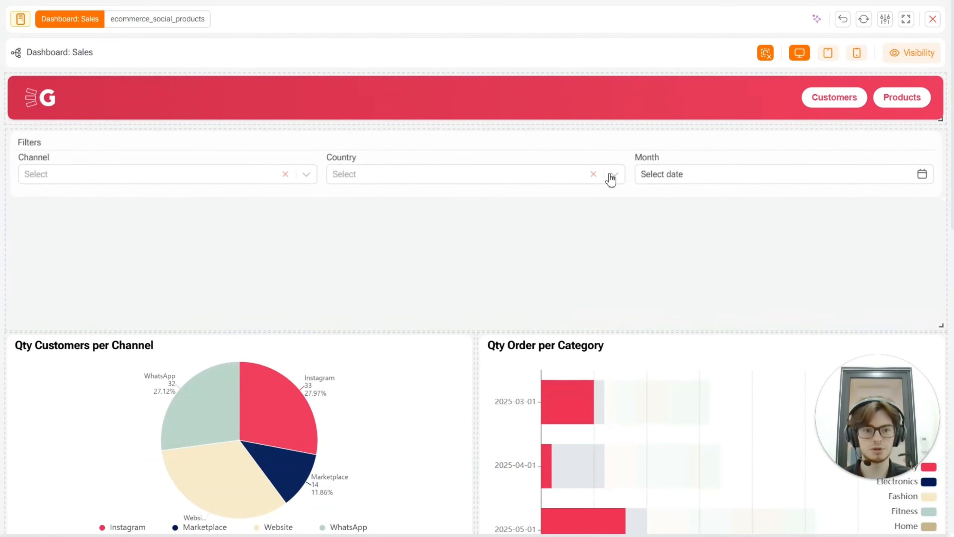
left_click_drag(944, 325, 948, 215)
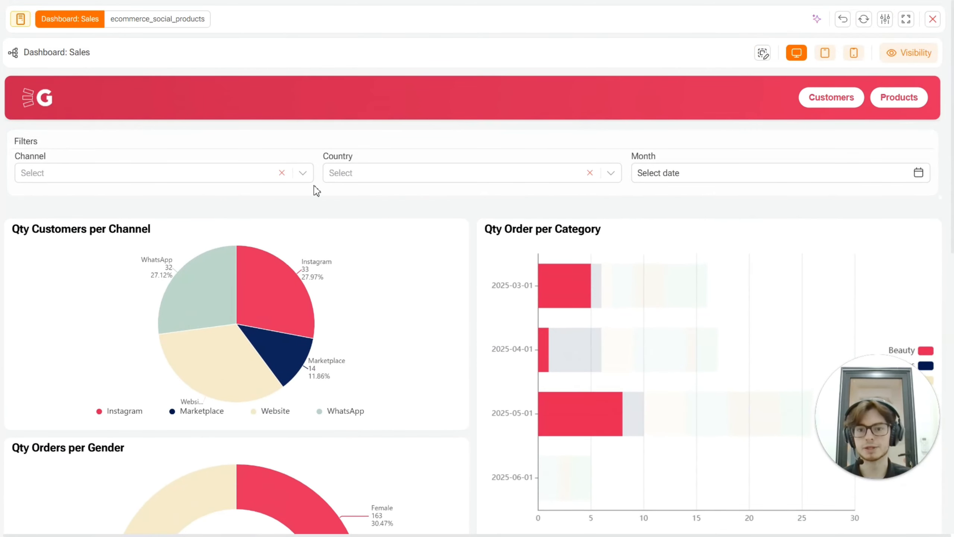
Step: Test the Channel filter with Instagram, check the dashboard charts, and clear the selection
left_click(310, 174)
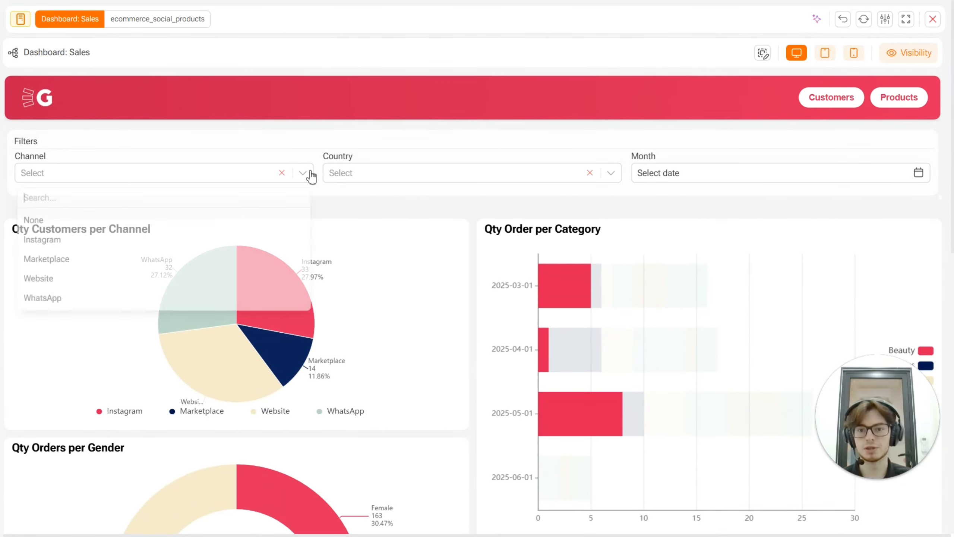
left_click(204, 242)
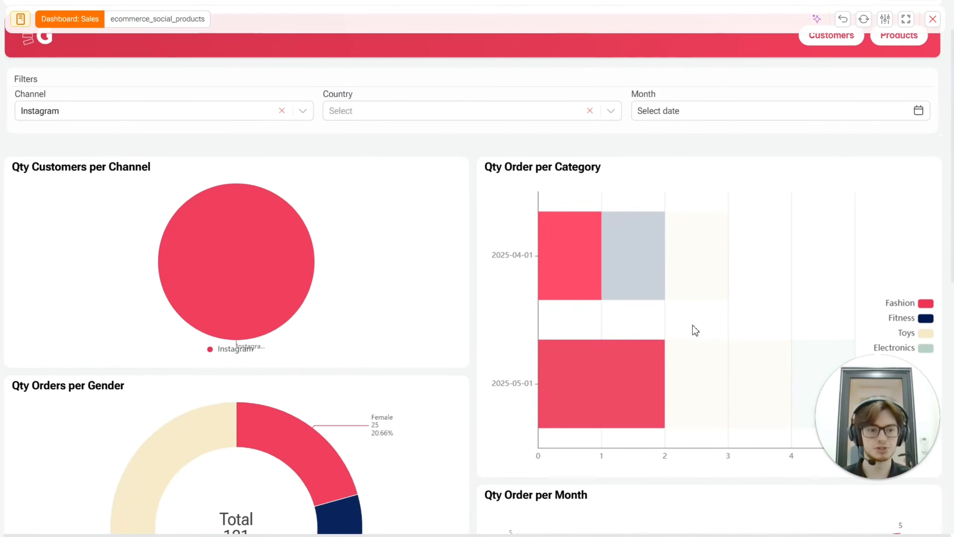
scroll(695, 330, "down", 5)
scroll(518, 305, "up", 8)
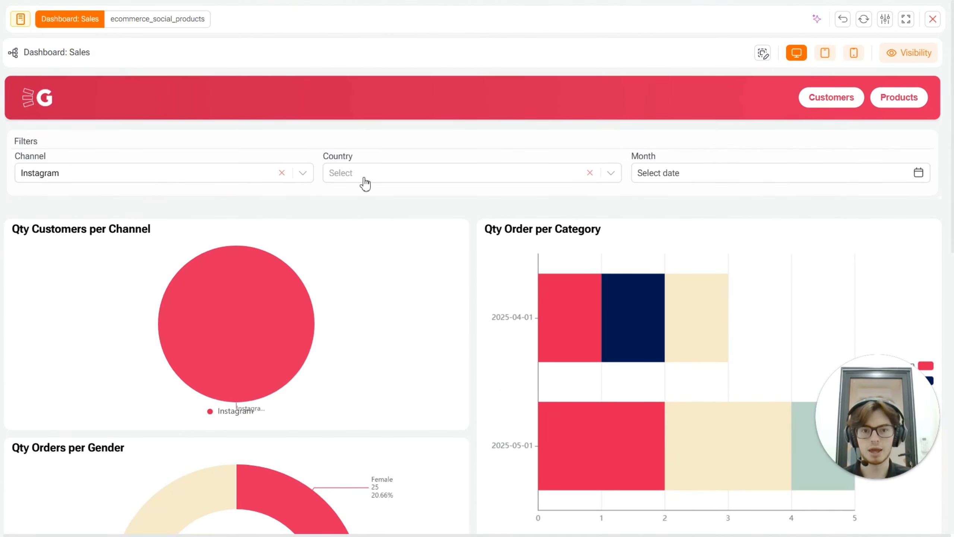
left_click(282, 174)
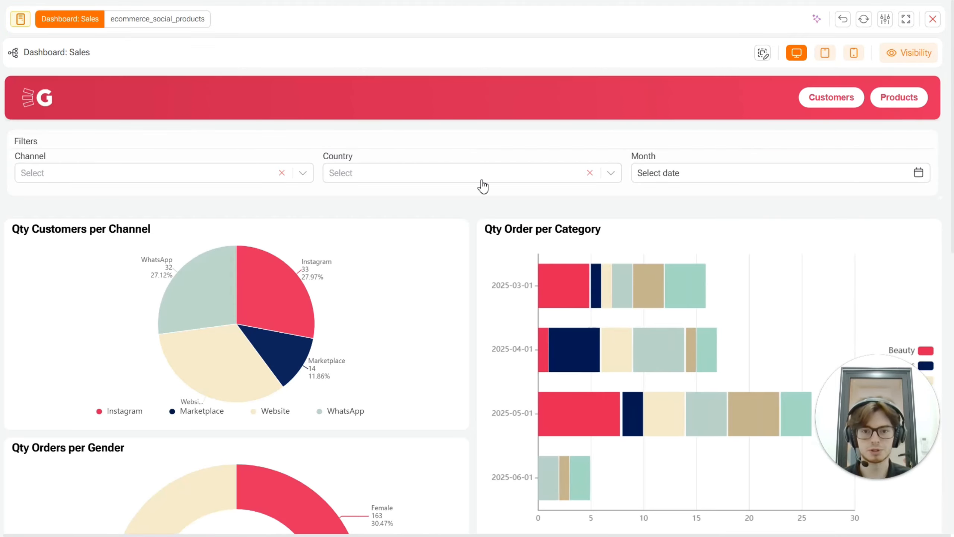
Step: Test the Country filter with Dominican Republic, review the charts throughout the dashboard, and clear the selection
left_click(487, 180)
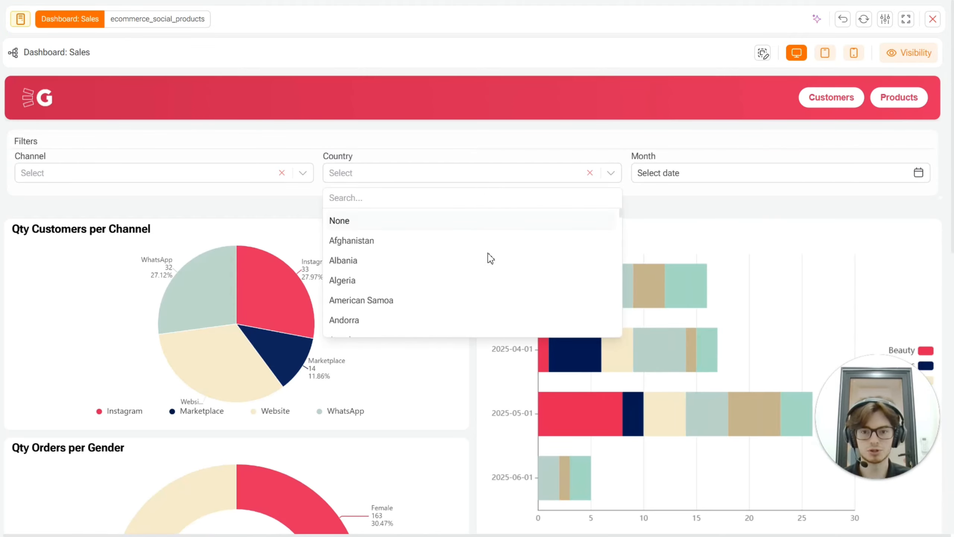
scroll(490, 259, "down", 20)
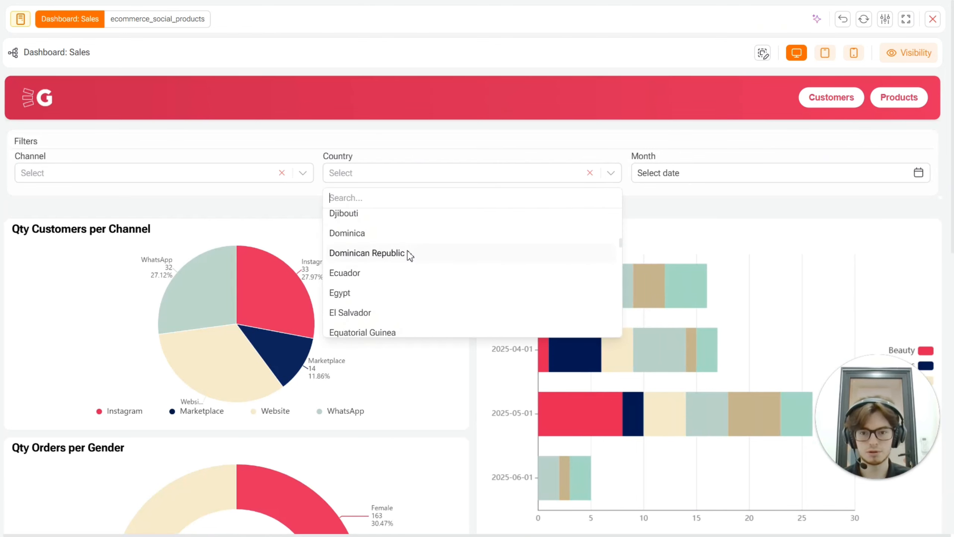
left_click(410, 256)
scroll(192, 257, "down", 2)
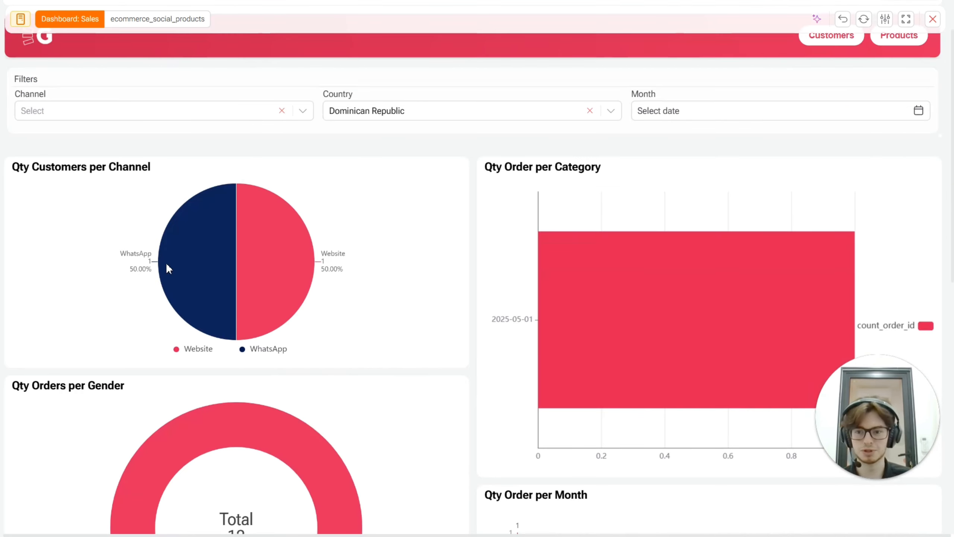
scroll(400, 275, "down", 5)
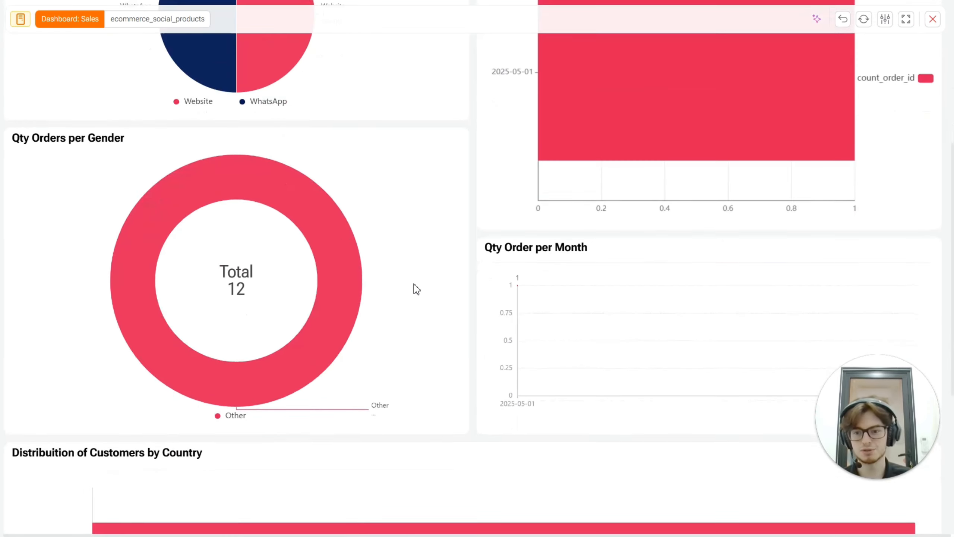
scroll(456, 294, "down", 6)
scroll(536, 346, "up", 10)
scroll(538, 346, "up", 4)
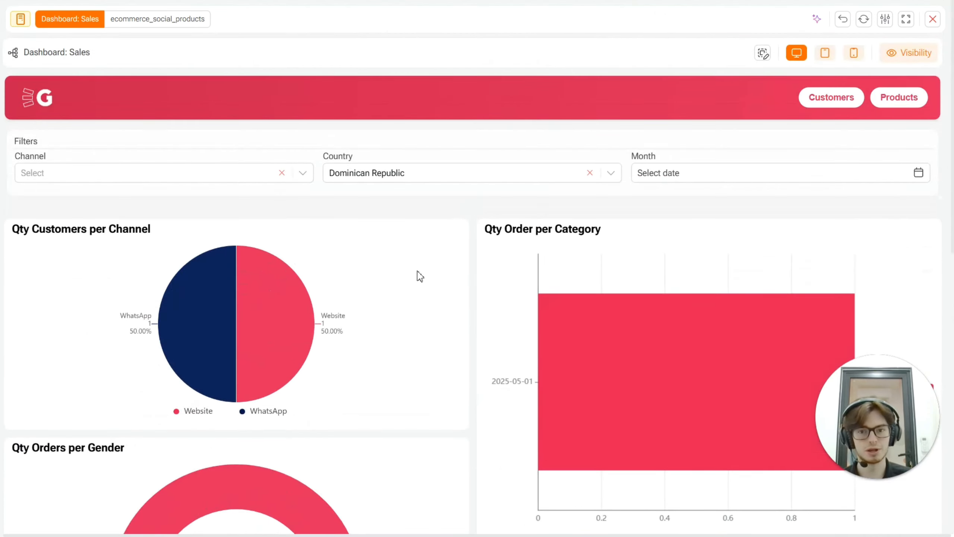
left_click(590, 173)
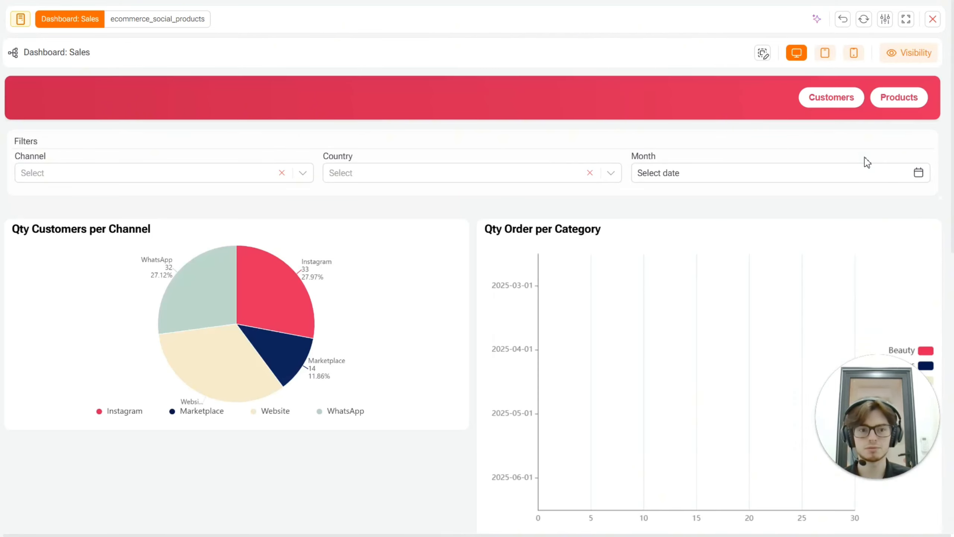
Step: Filter the dashboard by the month 2025-05-01 and review the charts throughout the dashboard
left_click(864, 173)
left_click(733, 233)
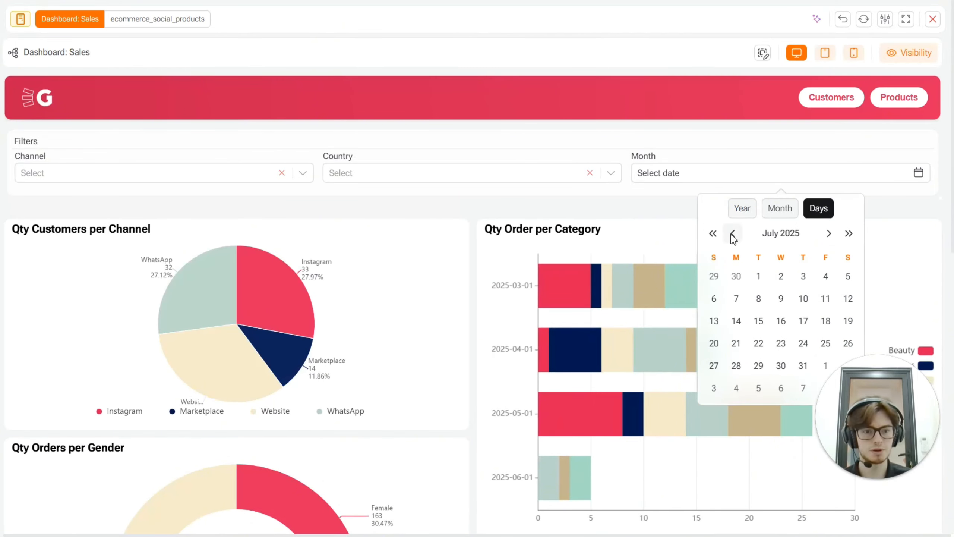
left_click(733, 233)
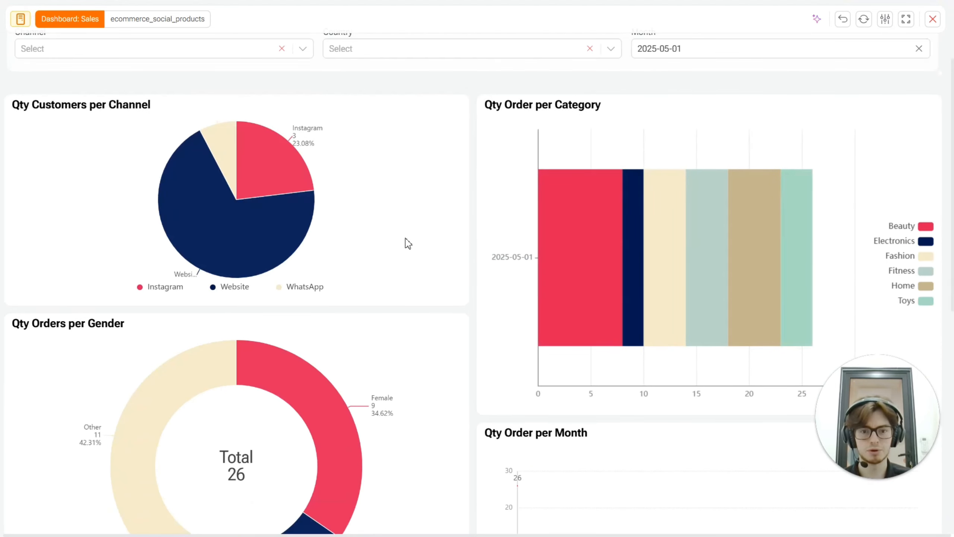
scroll(407, 243, "down", 7)
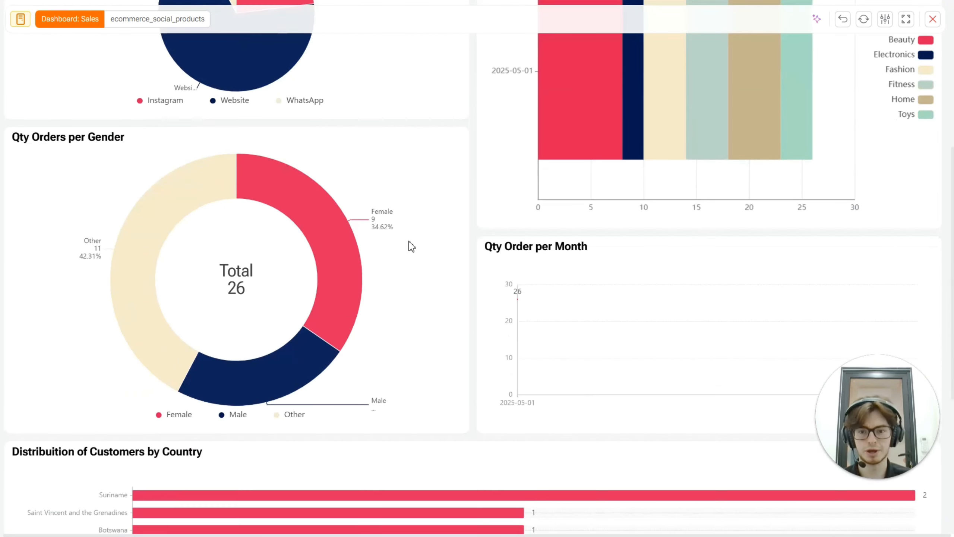
scroll(349, 279, "down", 2)
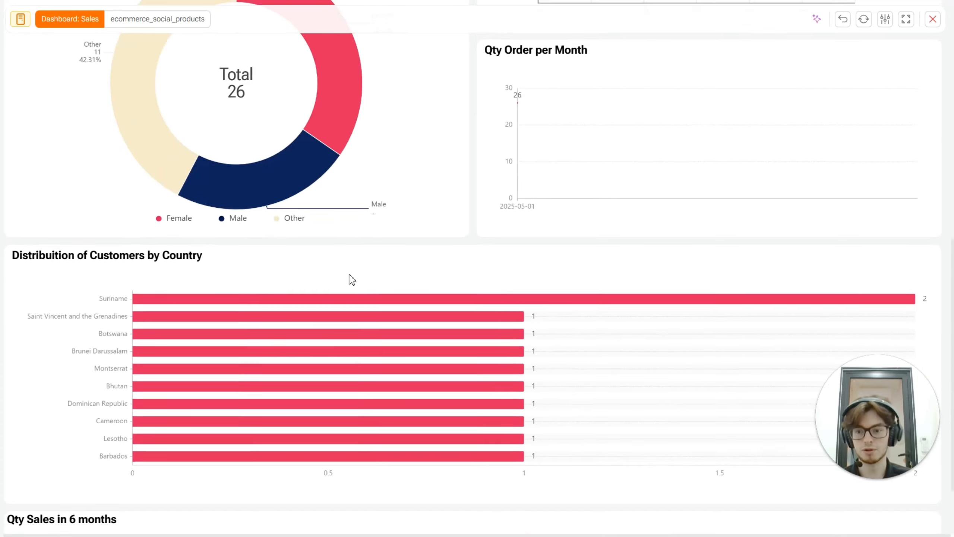
scroll(407, 369, "up", 9)
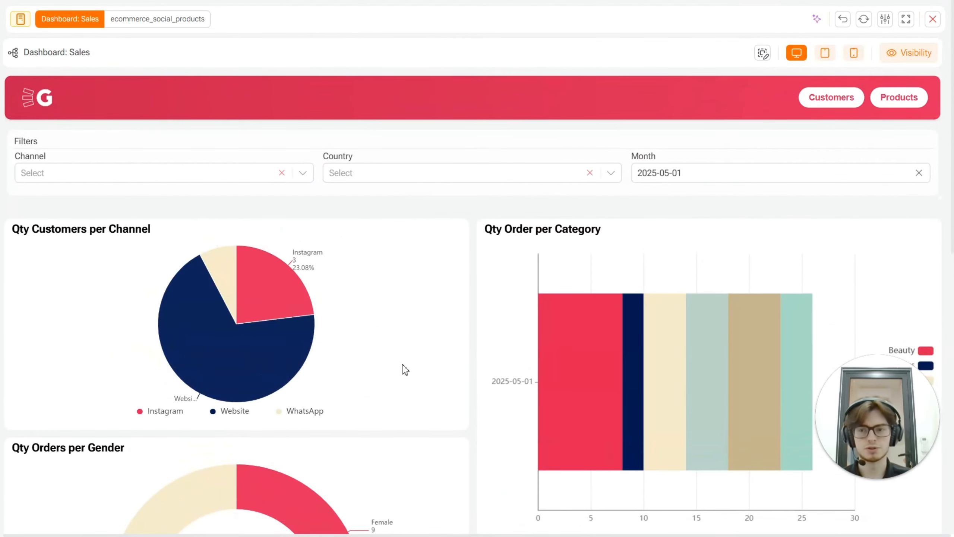